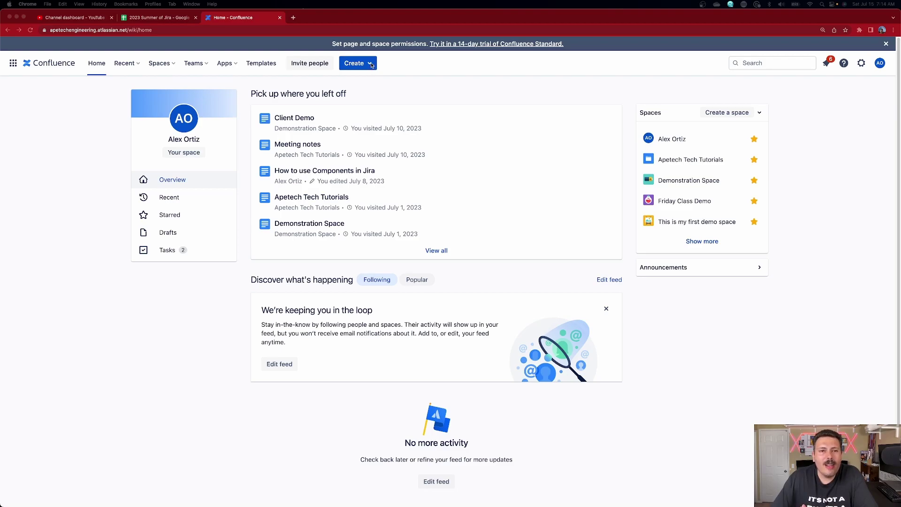
- Create a new whiteboard from the Create menu, opening Untitled whiteboard 1 with its template gallery
left_click(372, 65)
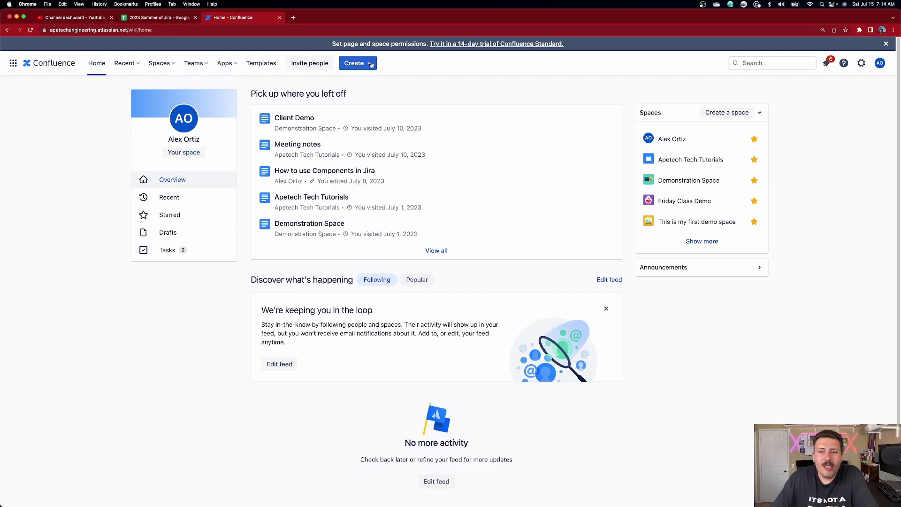
left_click(371, 65)
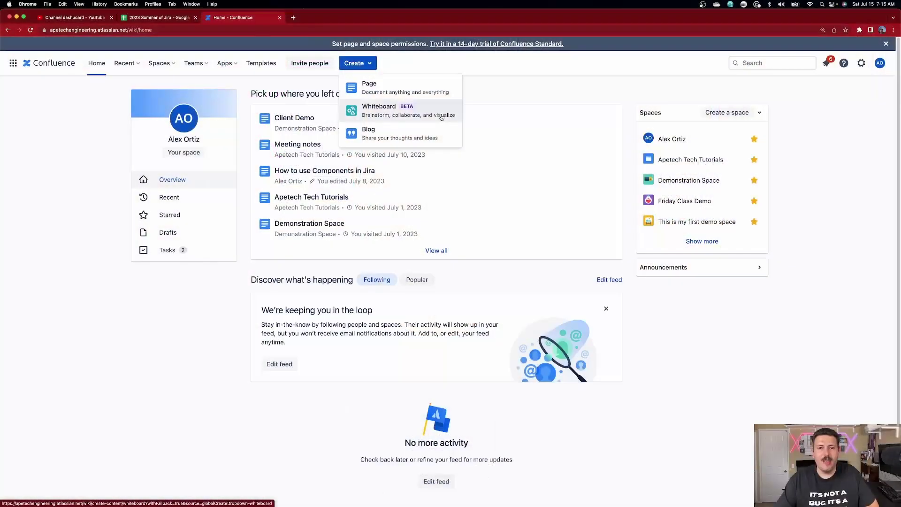
left_click(441, 116)
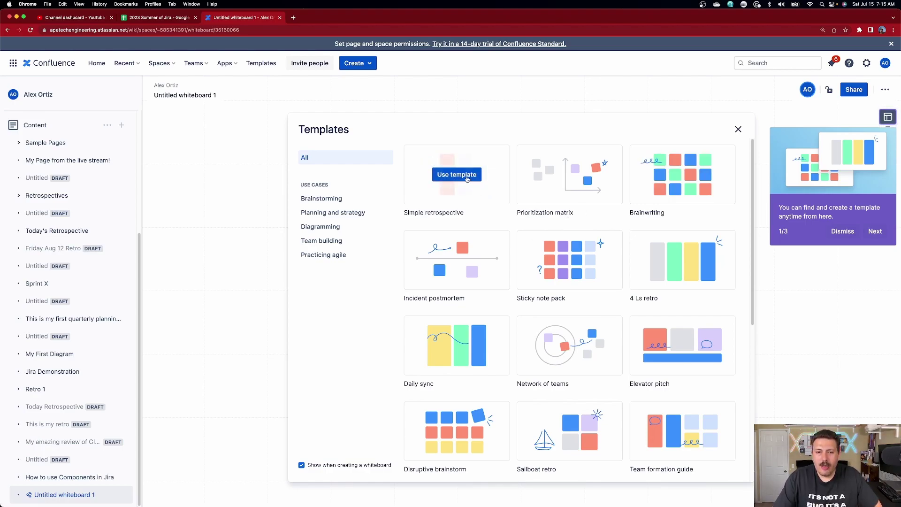
- Apply the Simple retrospective template to the whiteboard and dismiss its tips popup
left_click(457, 175)
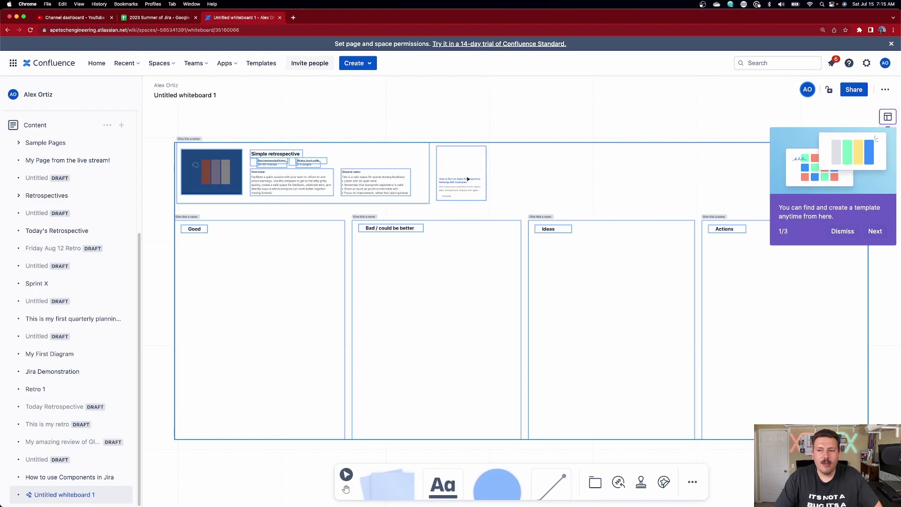
left_click(843, 232)
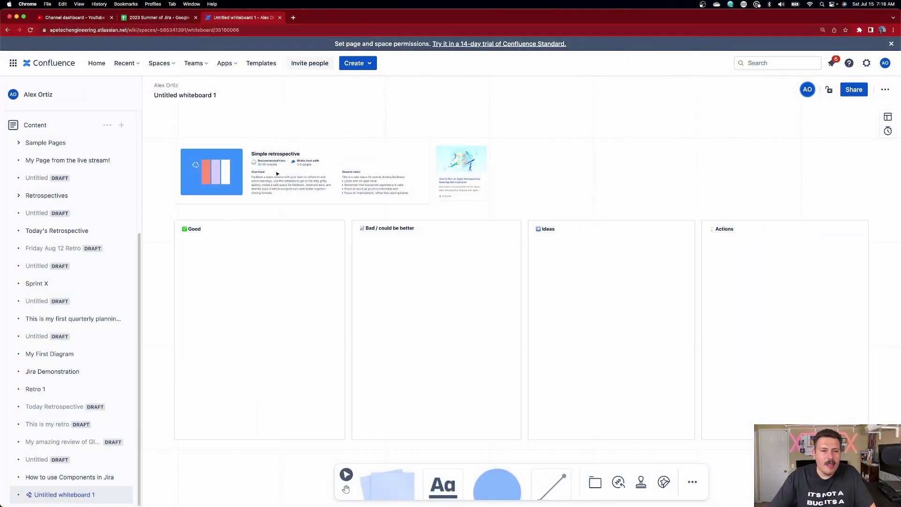
scroll(263, 185, "down", 2)
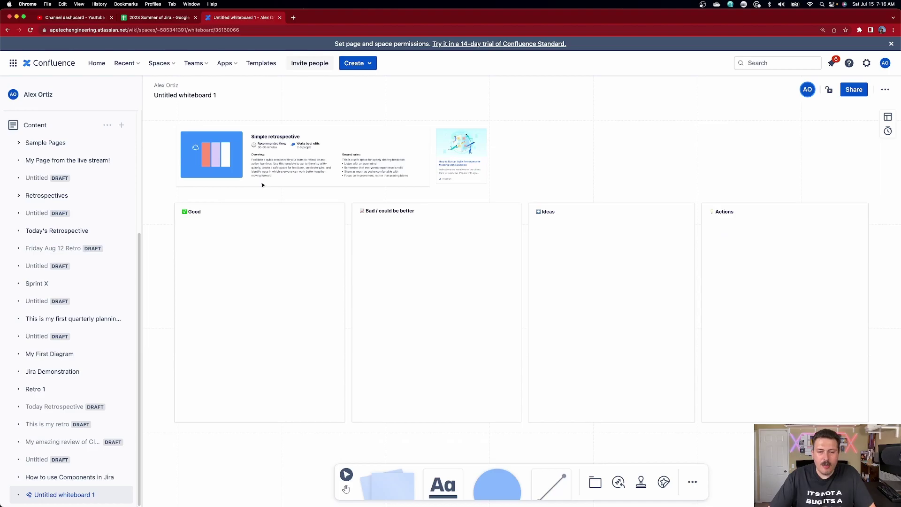
scroll(262, 185, "up", 10)
scroll(268, 176, "up", 3)
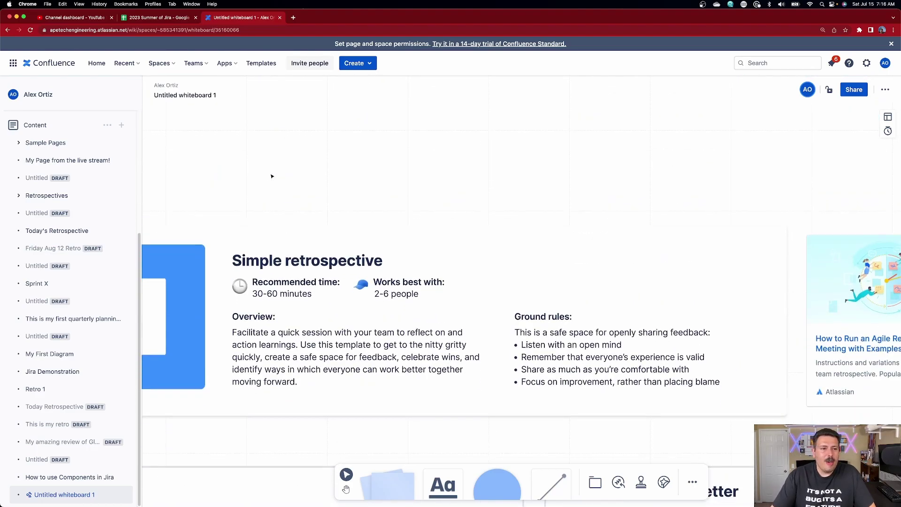
scroll(271, 176, "down", 5)
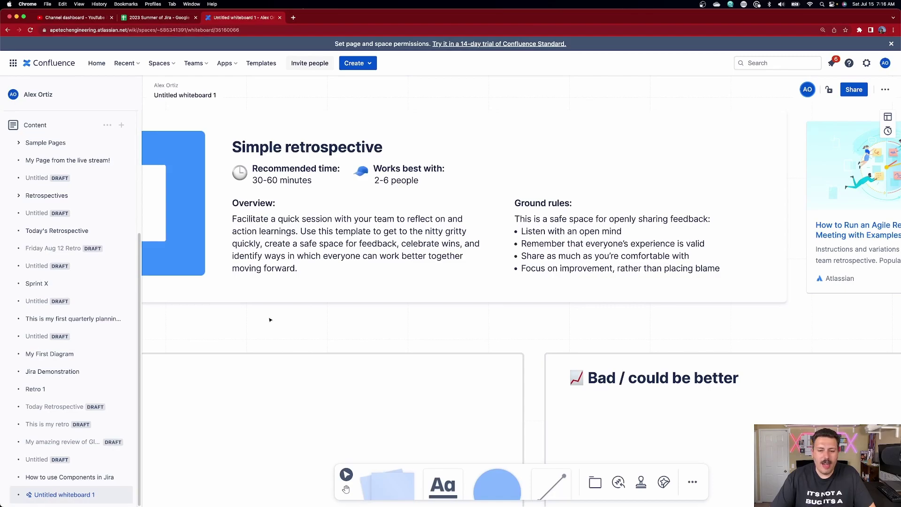
left_click(346, 489)
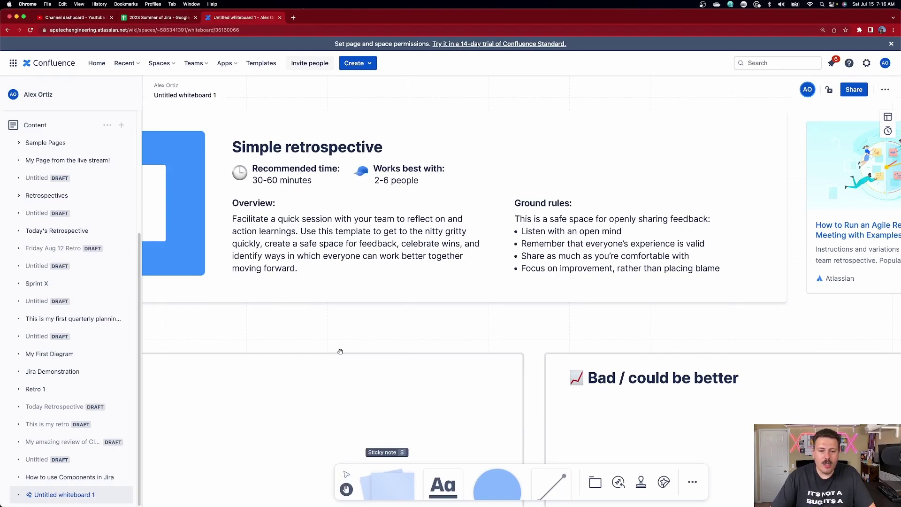
left_click_drag(320, 313, 402, 311)
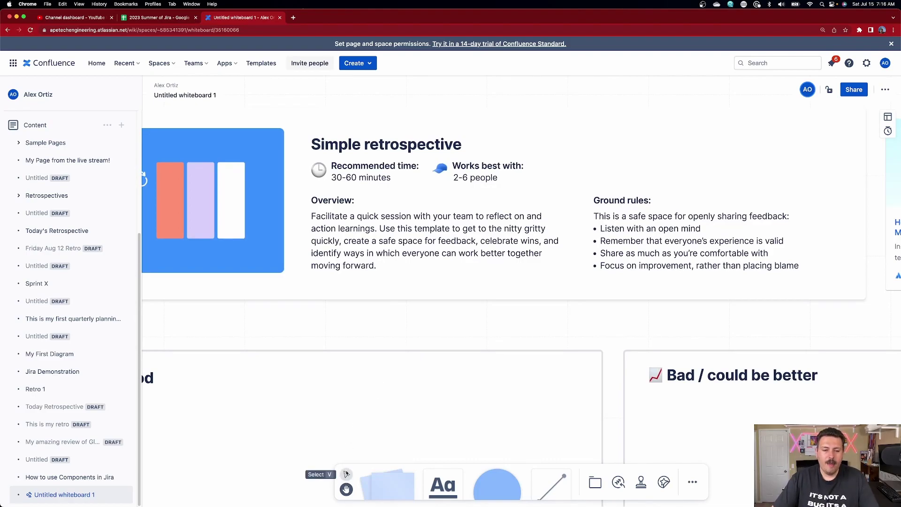
left_click_drag(332, 338, 381, 322)
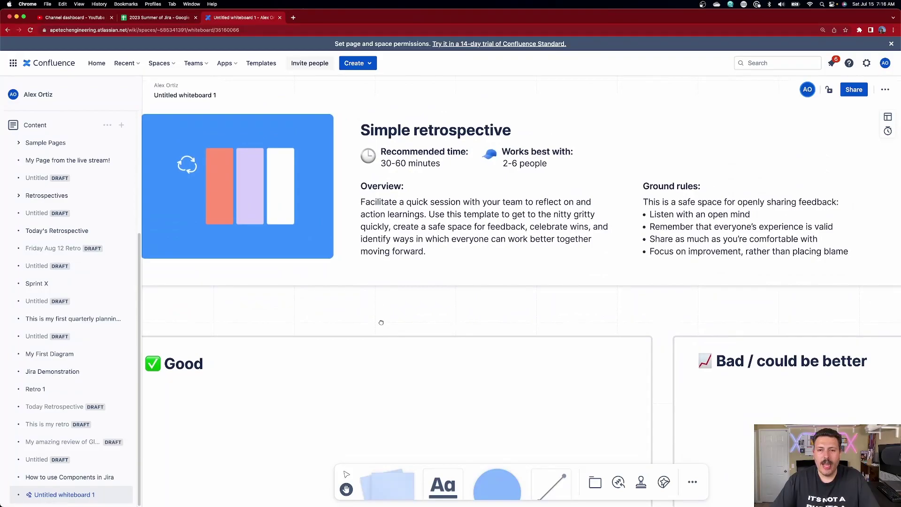
scroll(424, 244, "up", 5)
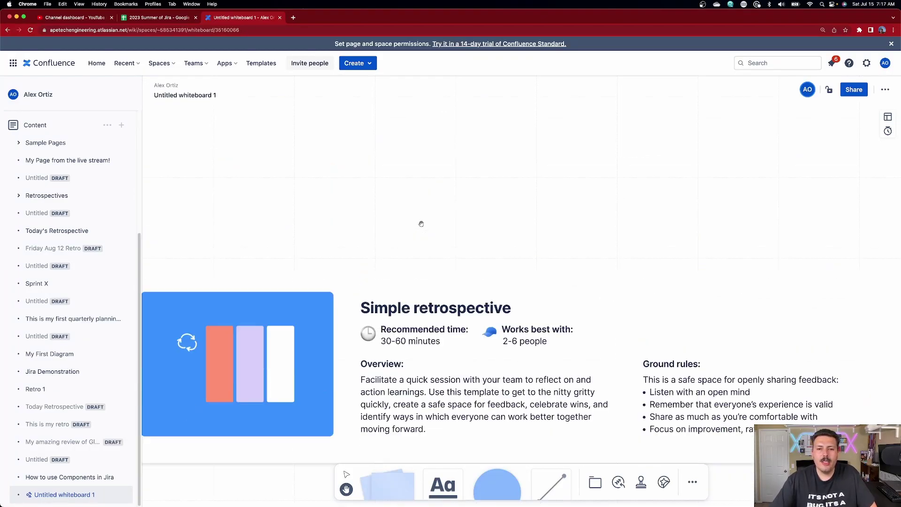
scroll(435, 238, "down", 5)
scroll(435, 236, "up", 5)
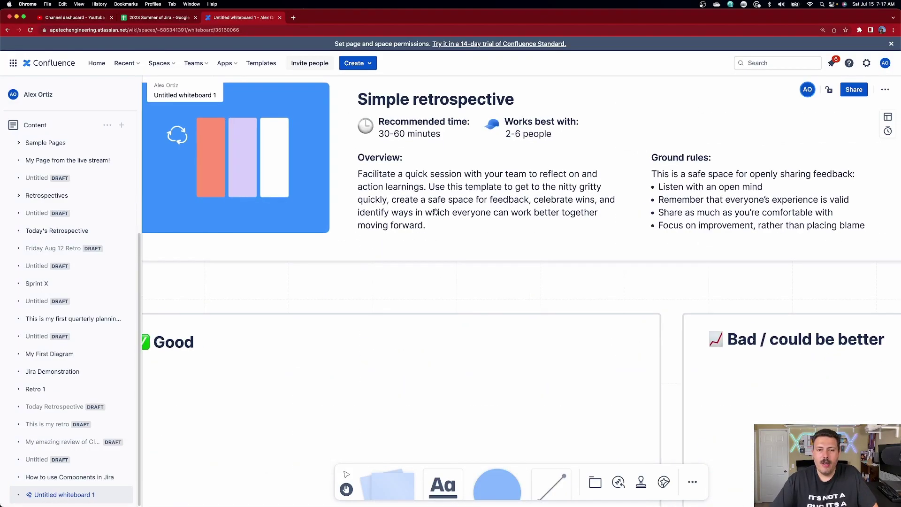
scroll(435, 211, "down", 3)
scroll(435, 211, "up", 4)
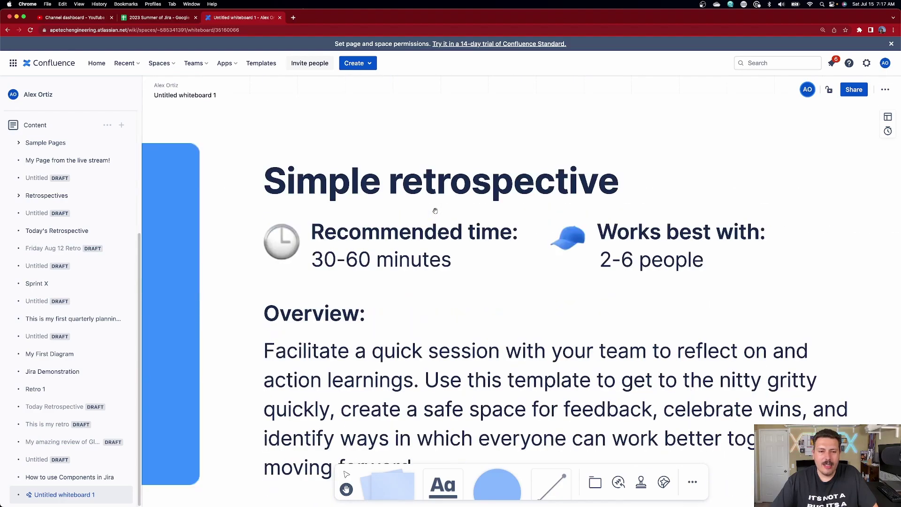
scroll(435, 211, "up", 1)
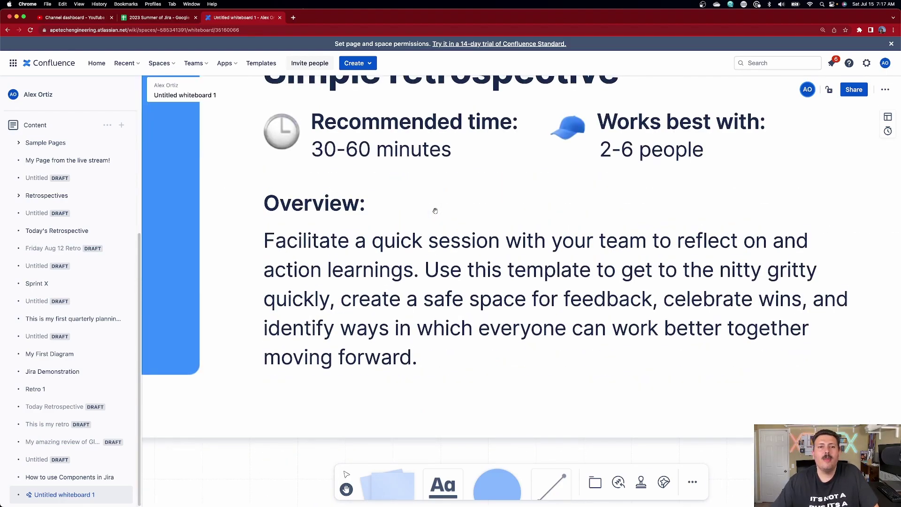
scroll(435, 211, "down", 5)
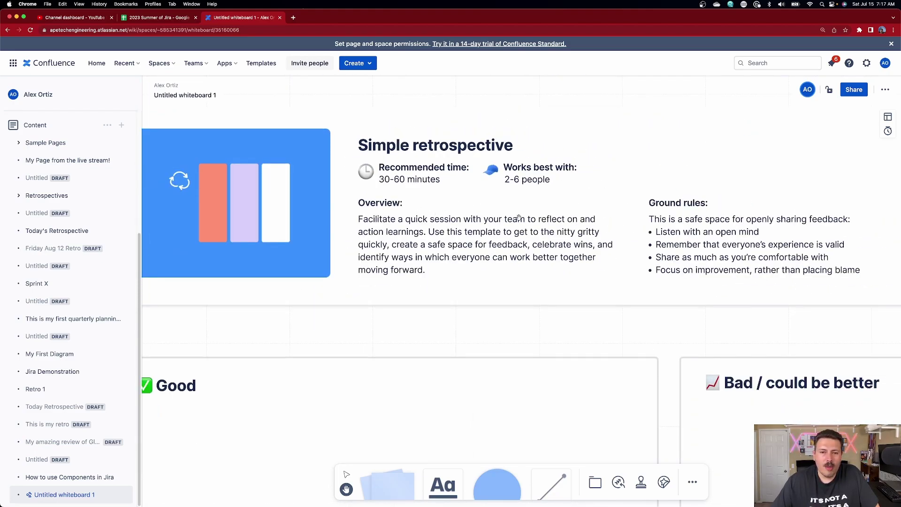
scroll(540, 211, "down", 6)
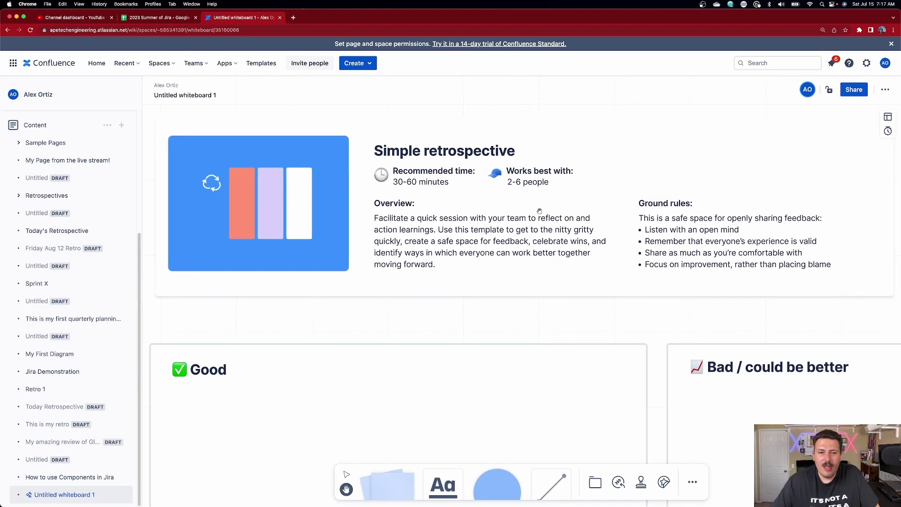
scroll(540, 211, "down", 1)
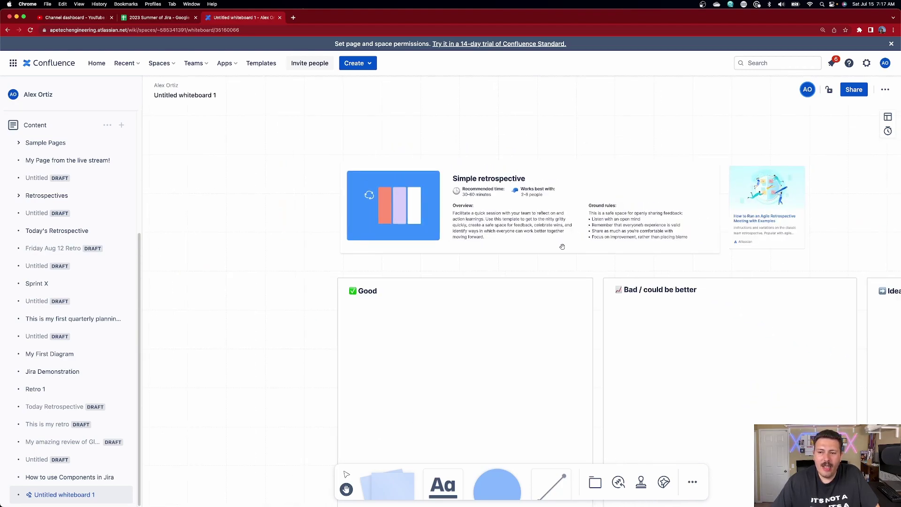
scroll(785, 232, "up", 10)
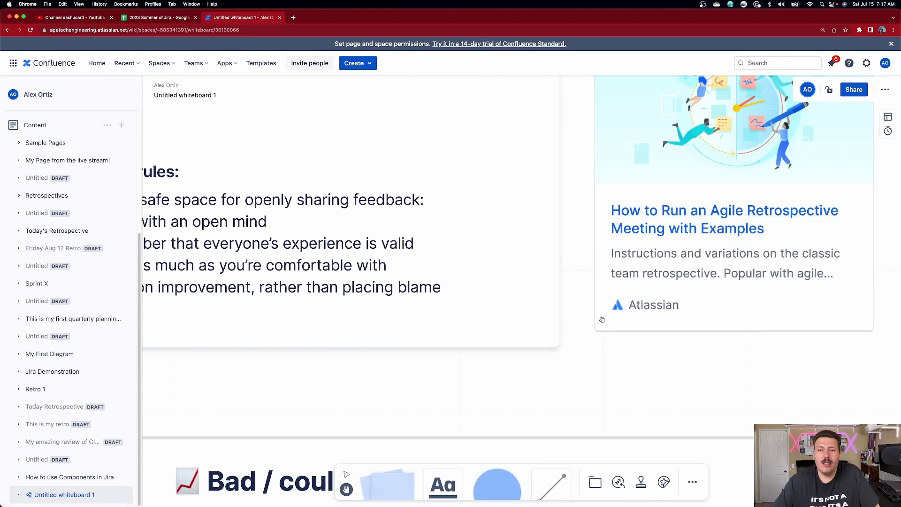
scroll(607, 318, "down", 10)
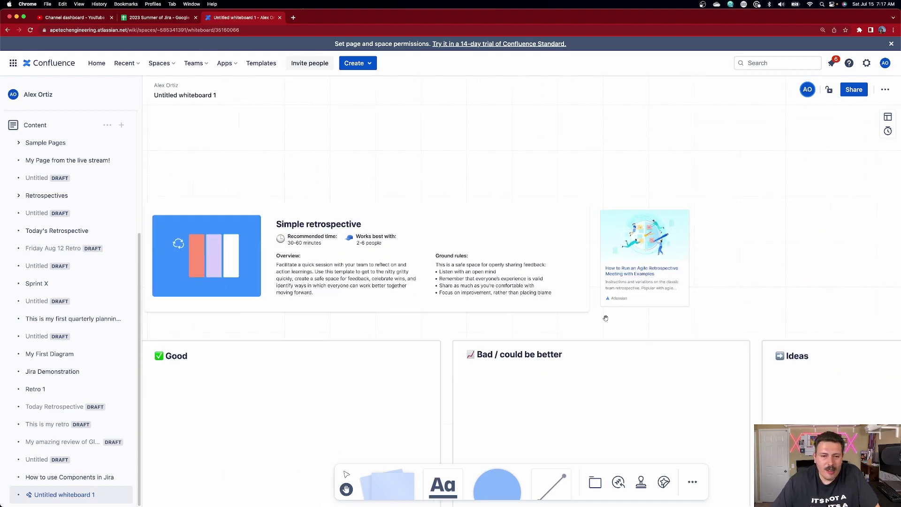
scroll(446, 341, "down", 5)
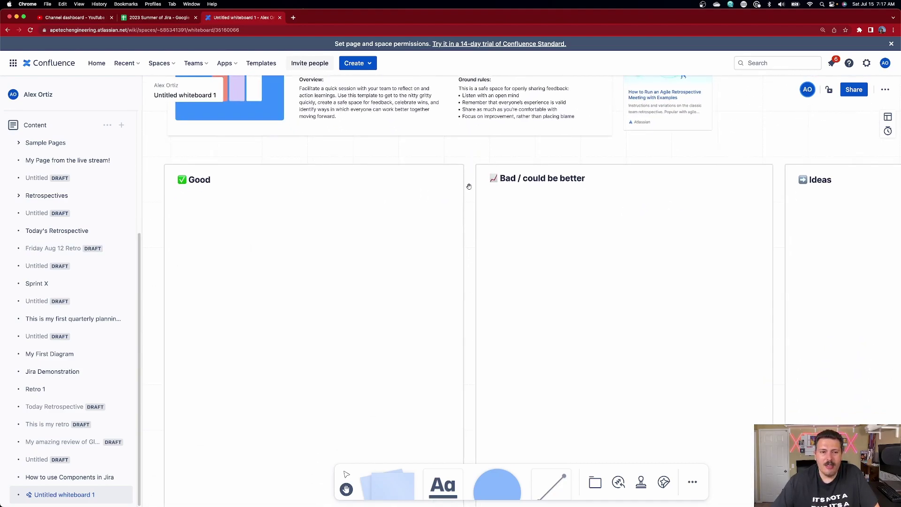
scroll(565, 384, "down", 5)
scroll(750, 429, "right", 3)
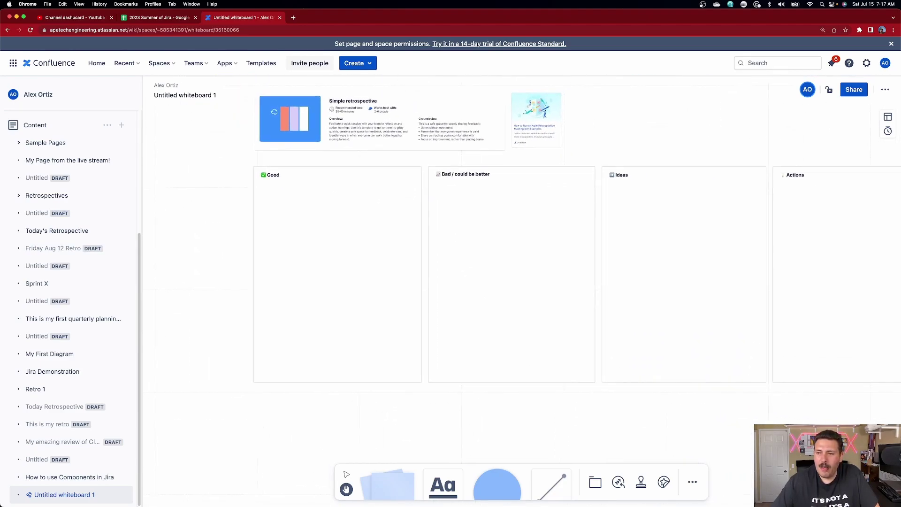
left_click_drag(792, 423, 731, 421)
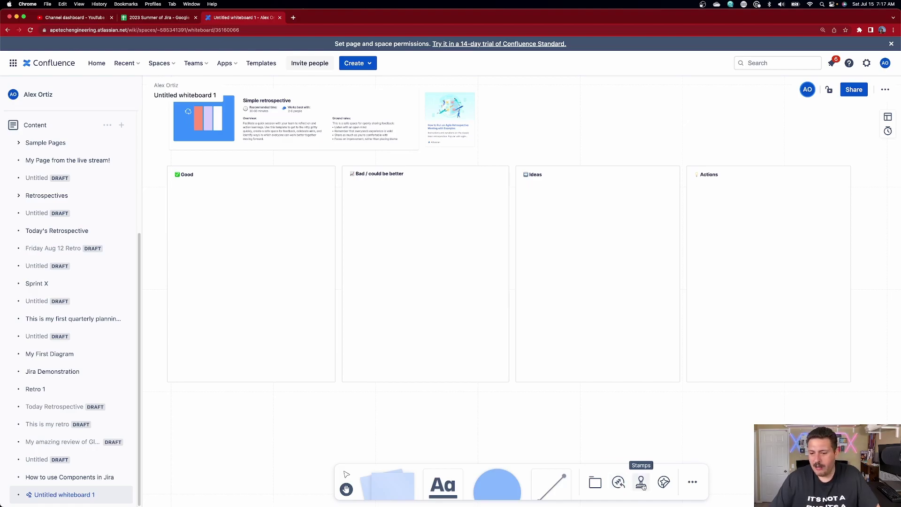
left_click(693, 482)
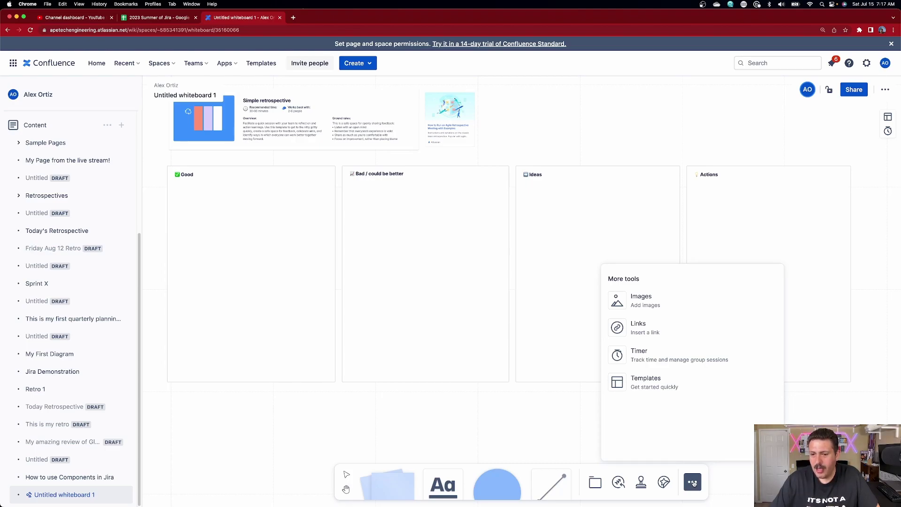
left_click(693, 484)
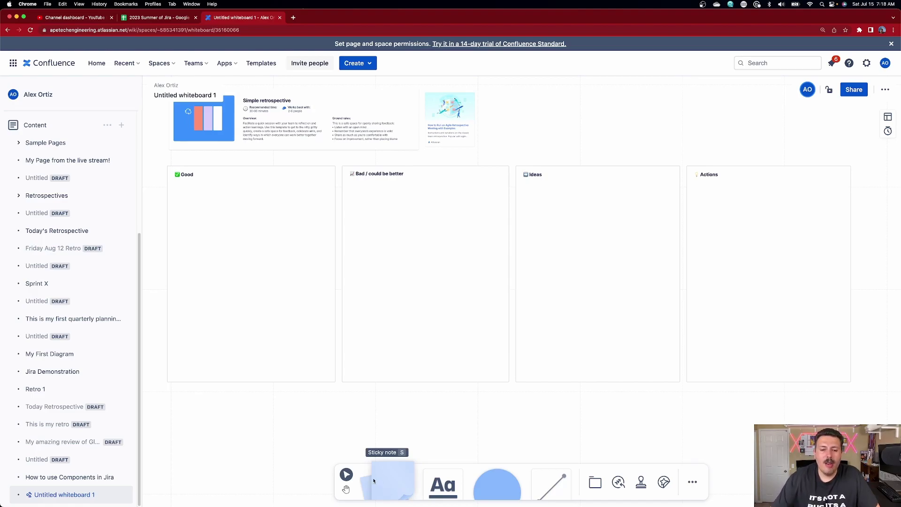
- Place a sticky note in the Good column, pan the view right, and select the note
left_click_drag(392, 492, 191, 206)
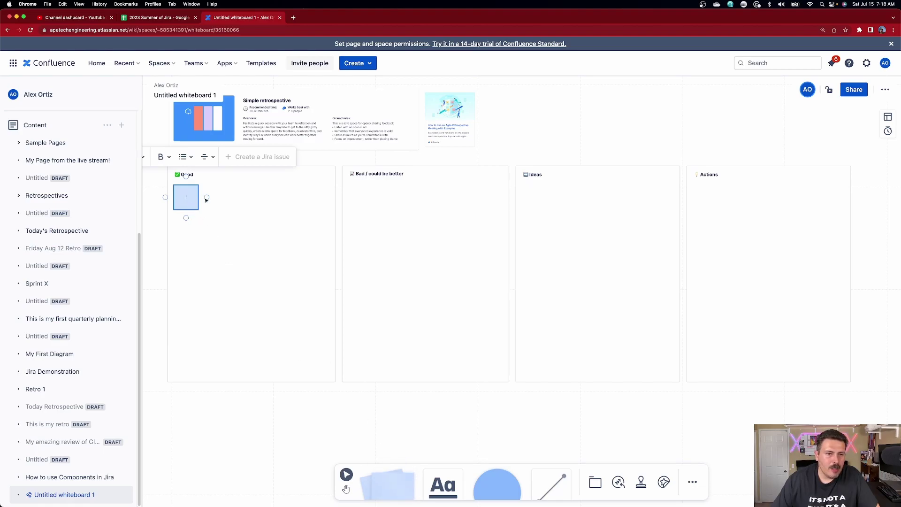
left_click(236, 428)
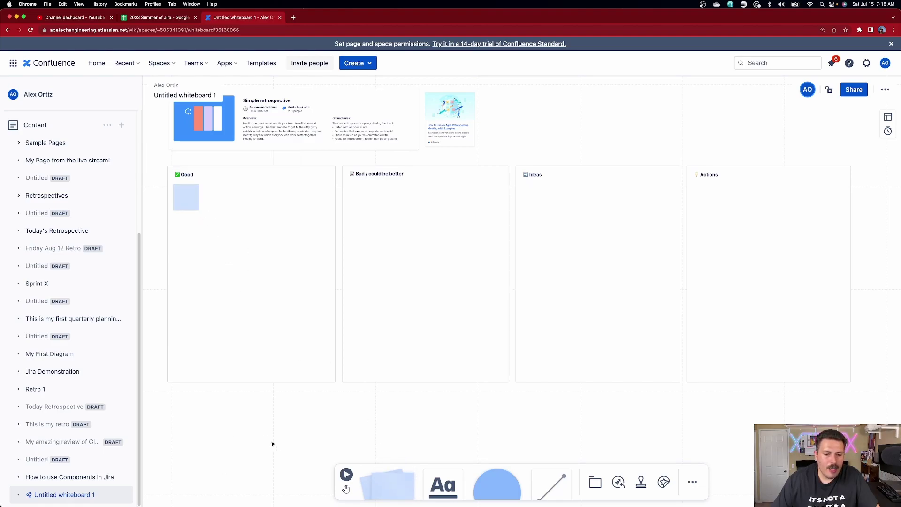
left_click(346, 489)
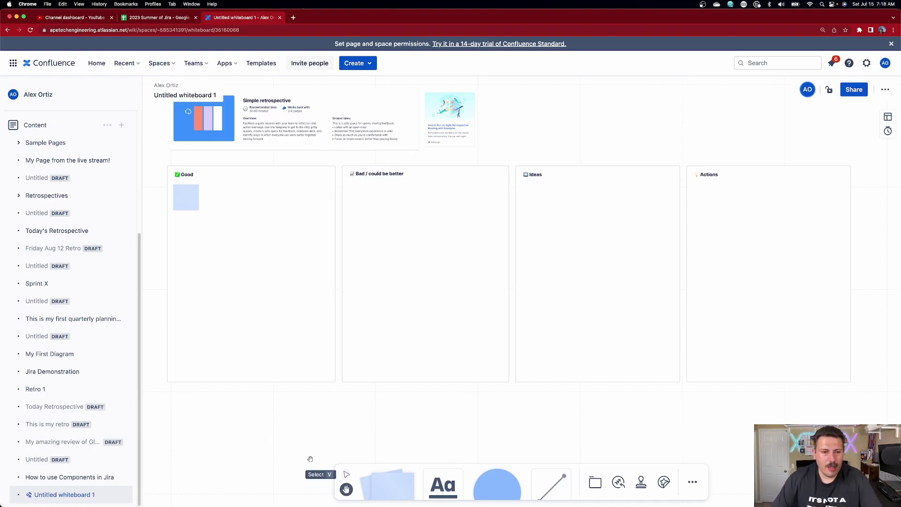
left_click_drag(252, 449, 362, 449)
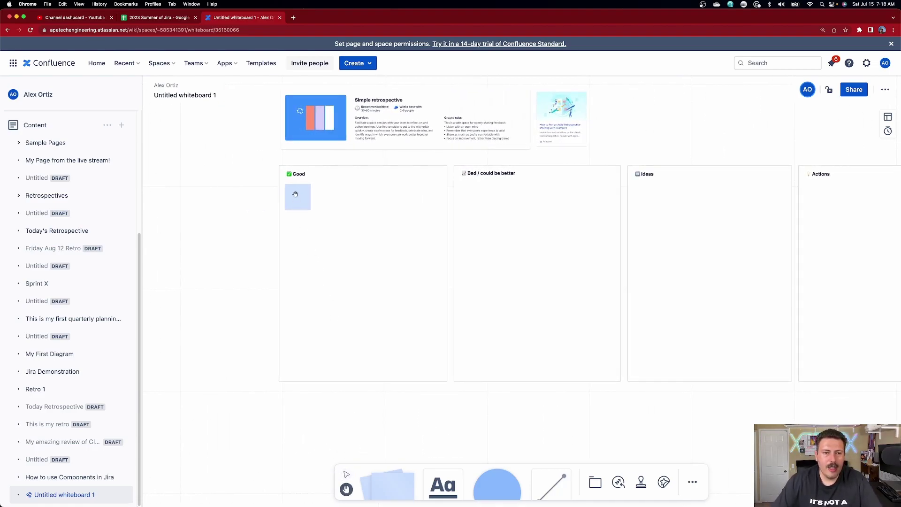
left_click(346, 474)
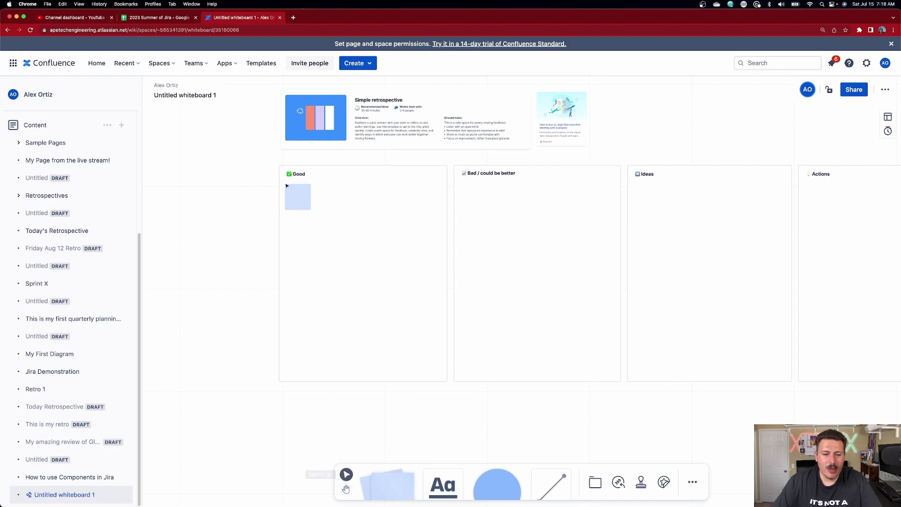
left_click(303, 202)
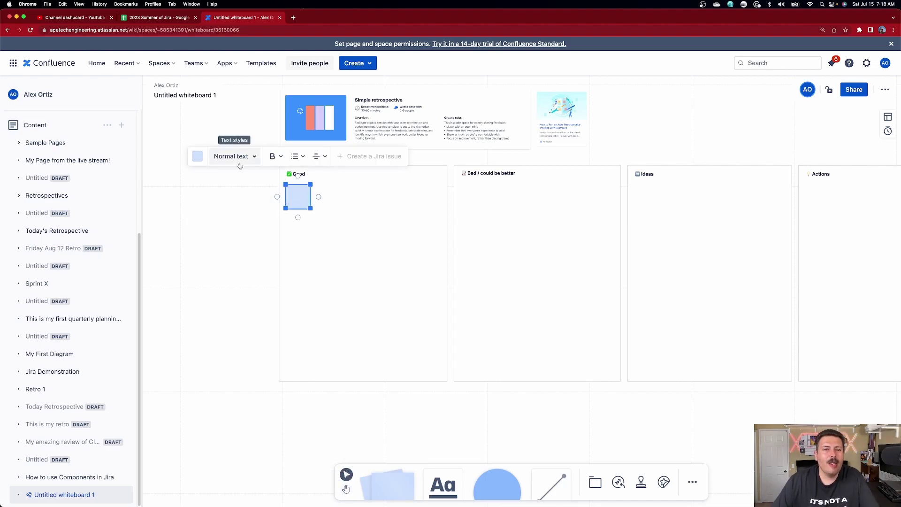
- Change the Good column's sticky note colour to green
left_click(197, 157)
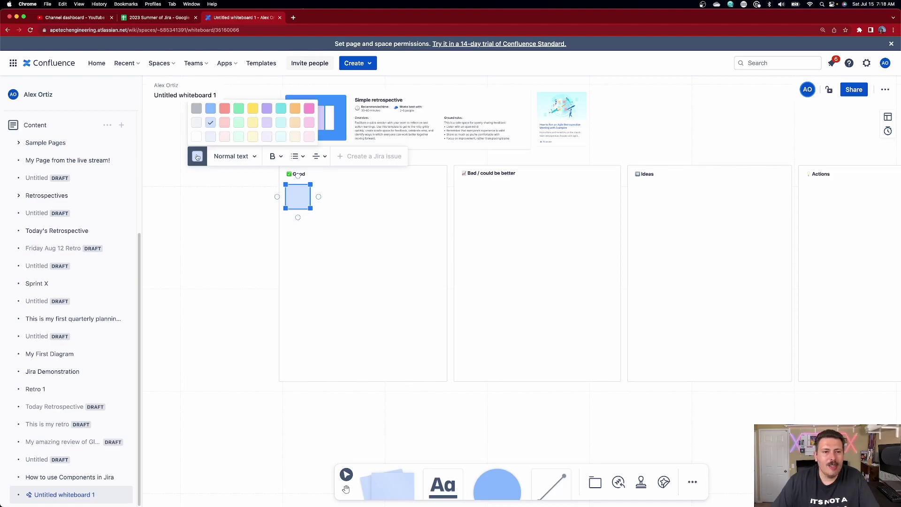
left_click(224, 124)
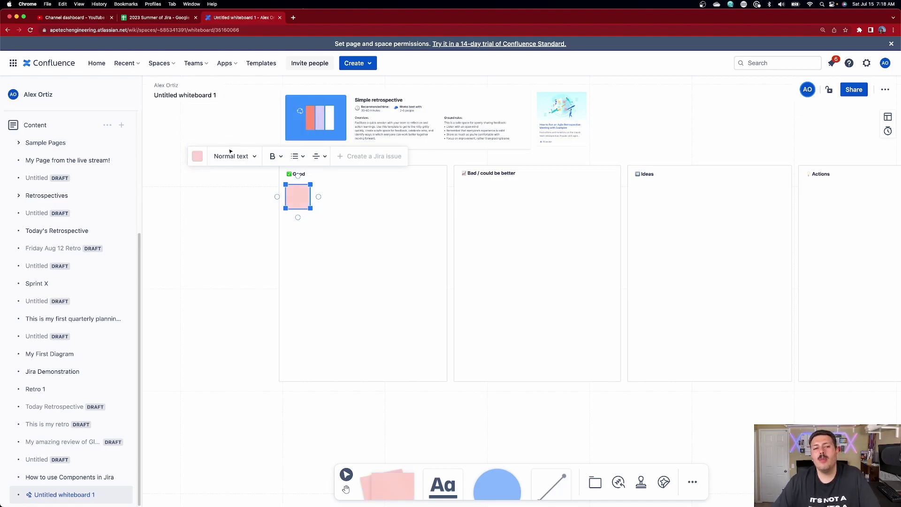
left_click(202, 158)
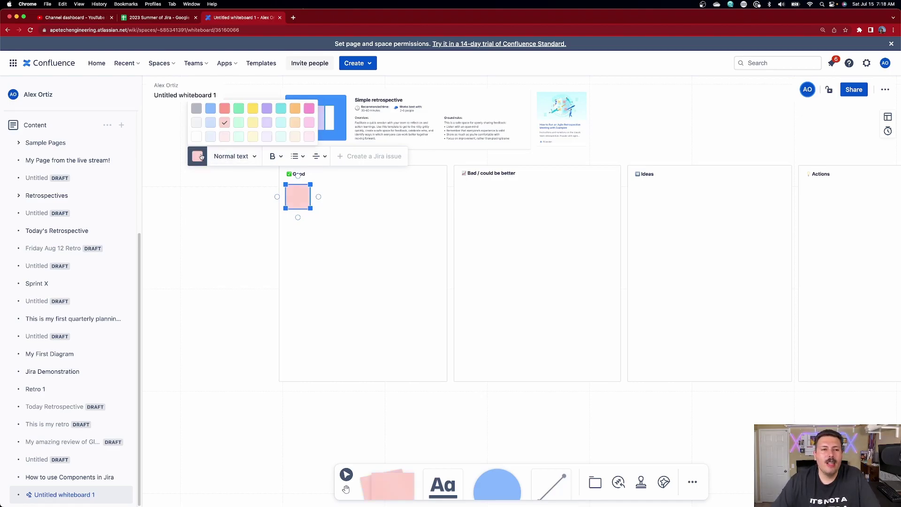
left_click(241, 112)
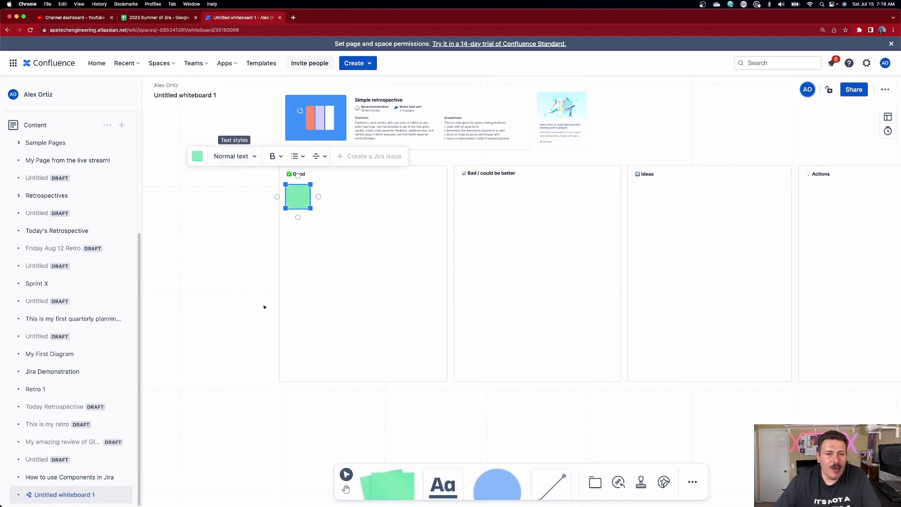
- Enlarge the green sticky note into a much bigger square
left_click(310, 201)
left_click(307, 203)
left_click_drag(311, 208, 355, 252)
- Write 'I fiinally got to use Confluence Whiteboards' on the Good column's green note
left_click(322, 219)
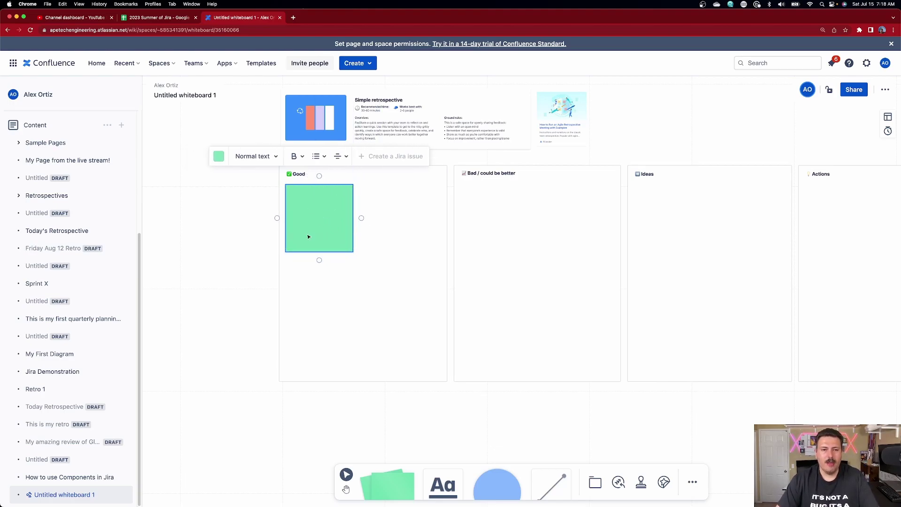
type("I fiinally g")
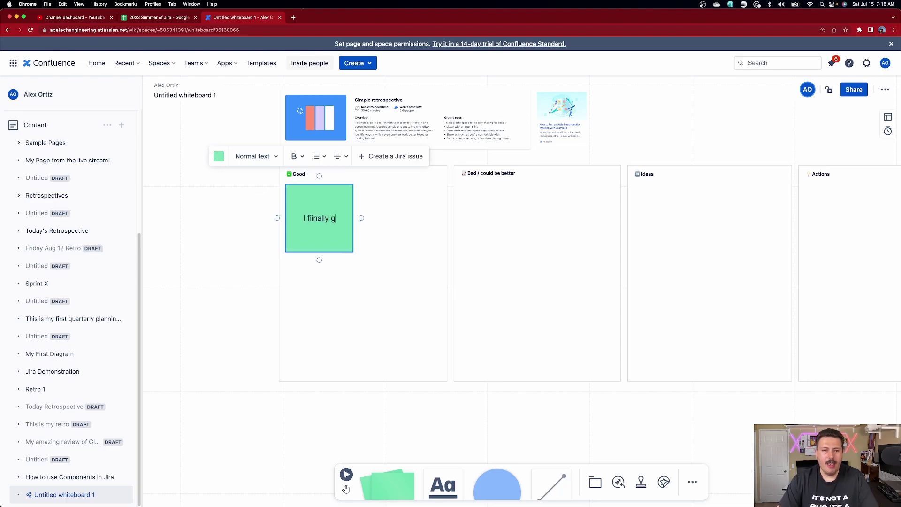
type("ot to use ")
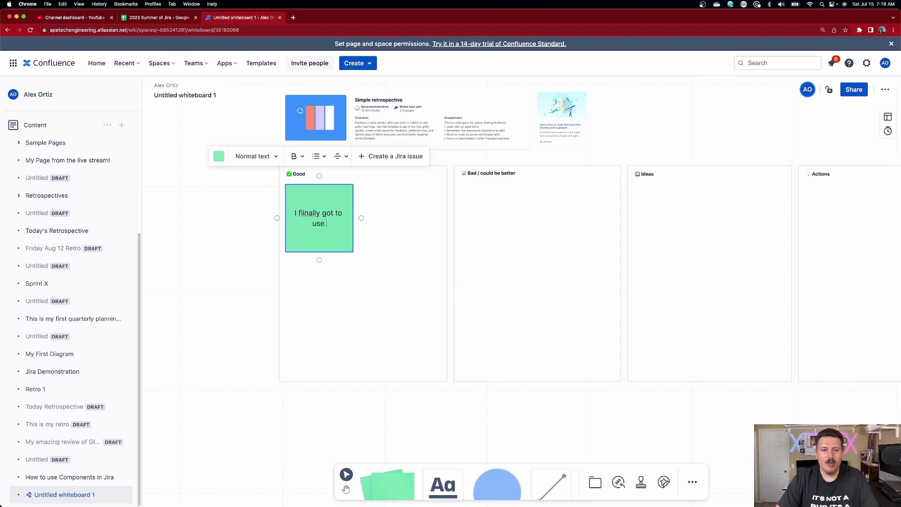
type("Confluence Whiteboards")
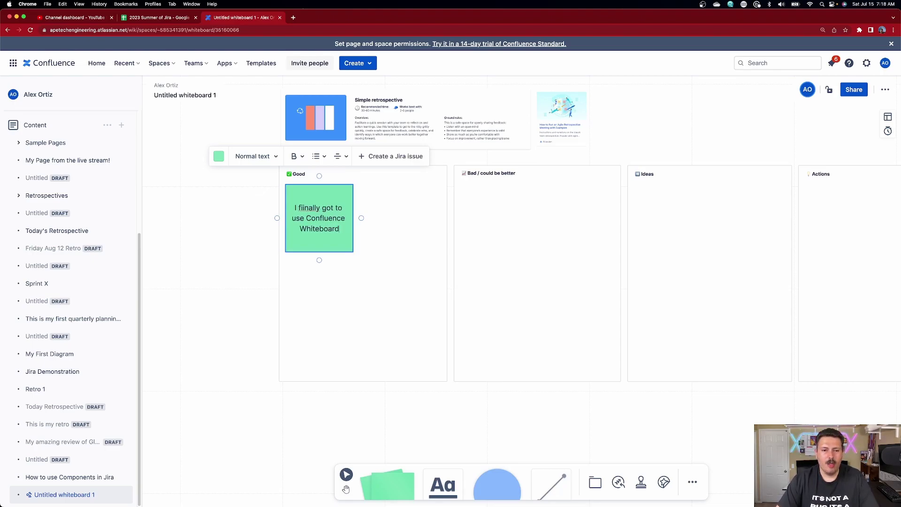
right_click(302, 208)
left_click(185, 249)
- Copy the note into Bad / could be better and rewrite it: 'would have liked to have received access earlier'
left_click(307, 219)
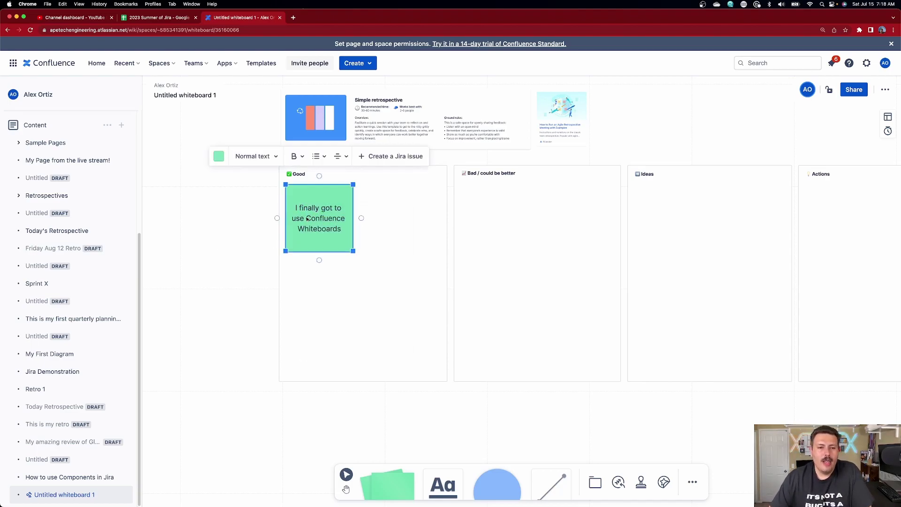
left_click_drag(308, 244, 516, 227)
double_click(517, 227)
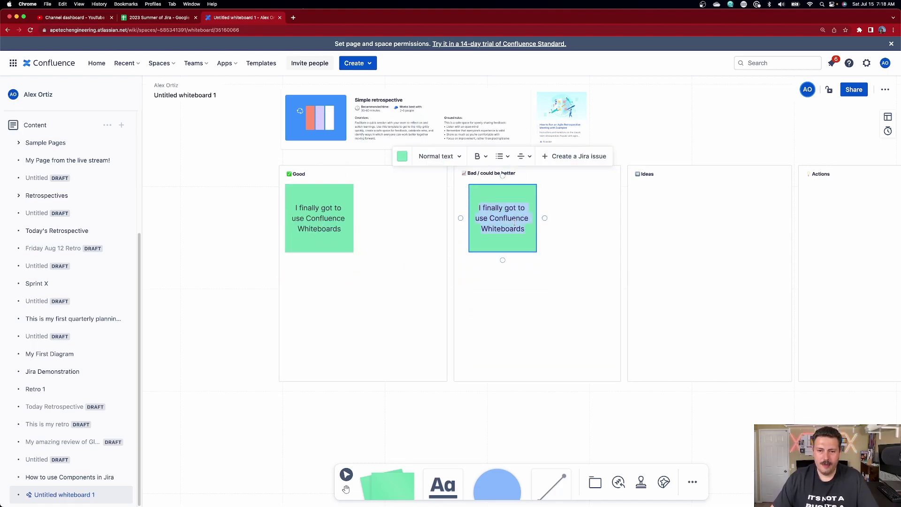
type("I'm learni")
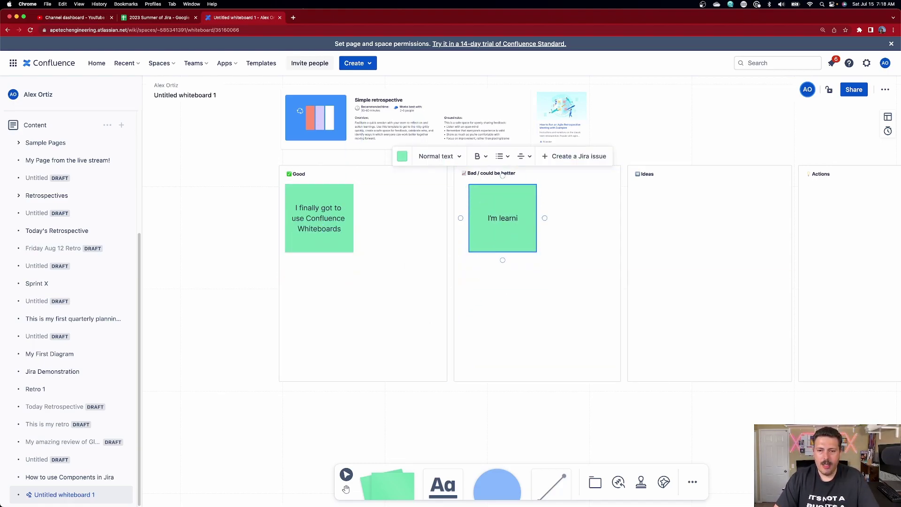
key("BackSpace")
key("BackSpace")
key("BackSpace")
key("BackSpace")
type("would h")
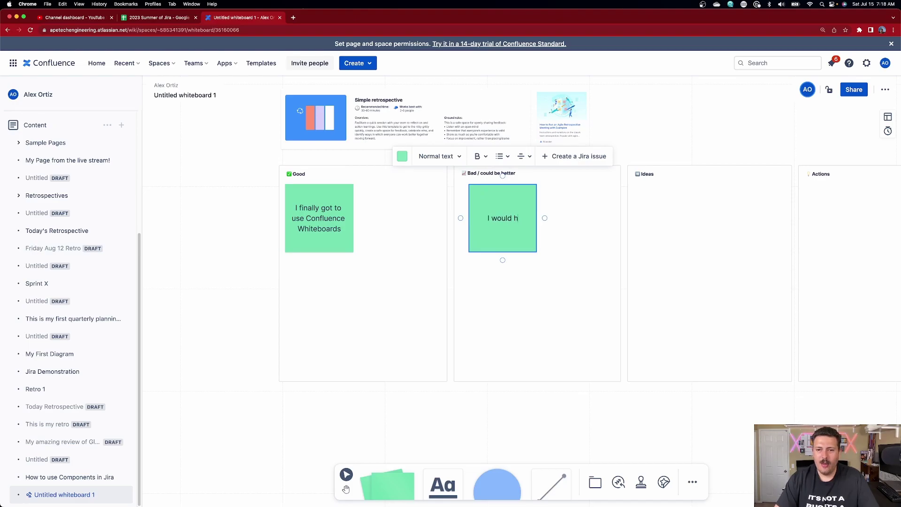
type("ave liked to have re")
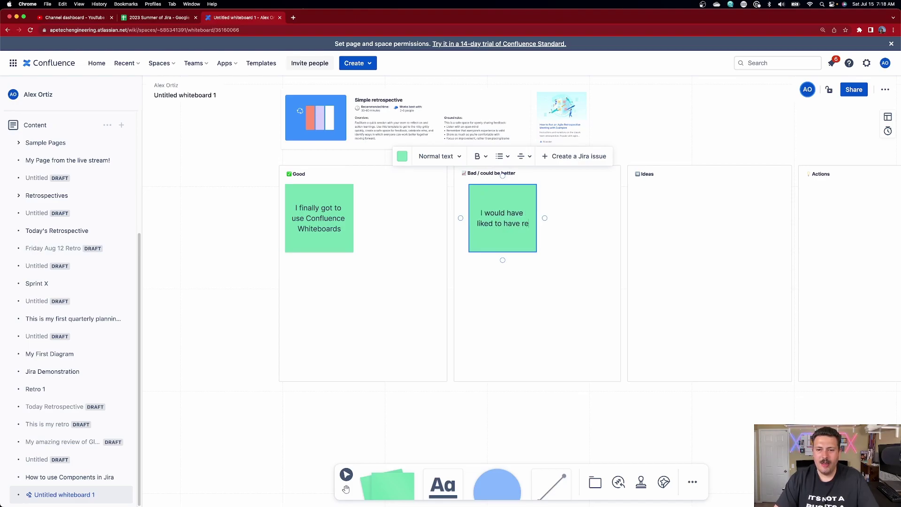
type("ceived access earlier")
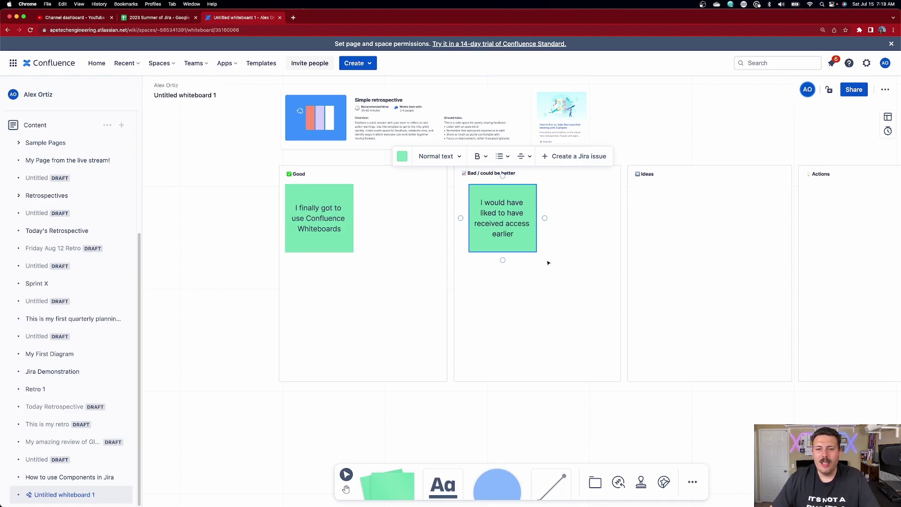
left_click(572, 283)
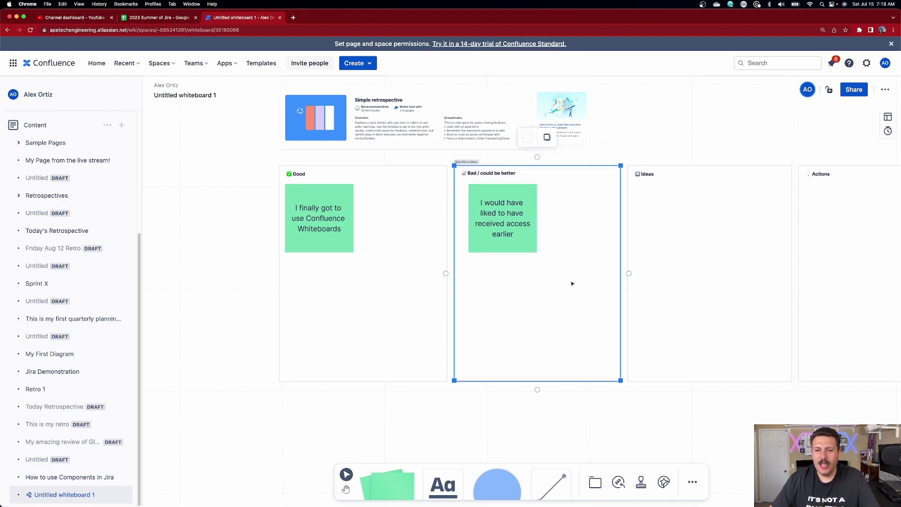
left_click(721, 148)
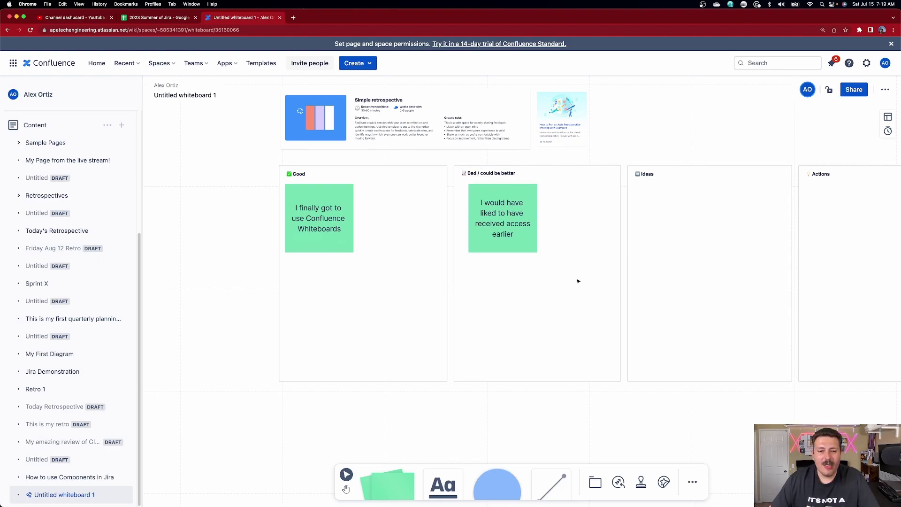
- Add 'This is some text.' in the Good column as bold Heading 1 text
left_click(441, 493)
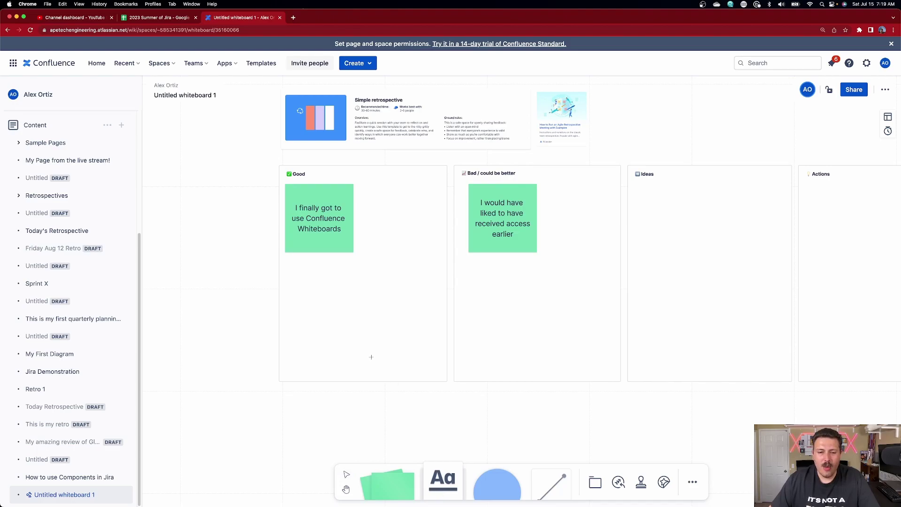
left_click(291, 297)
type("This is some text.")
left_click(277, 263)
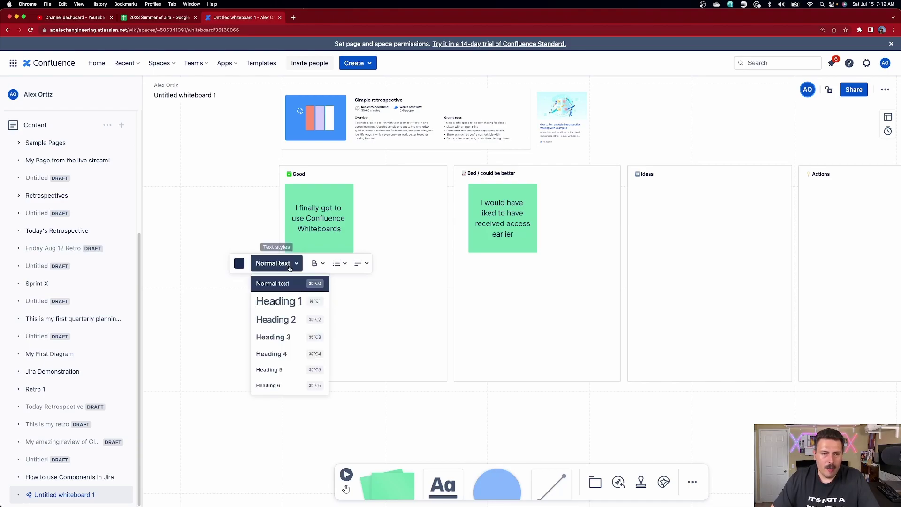
left_click(281, 301)
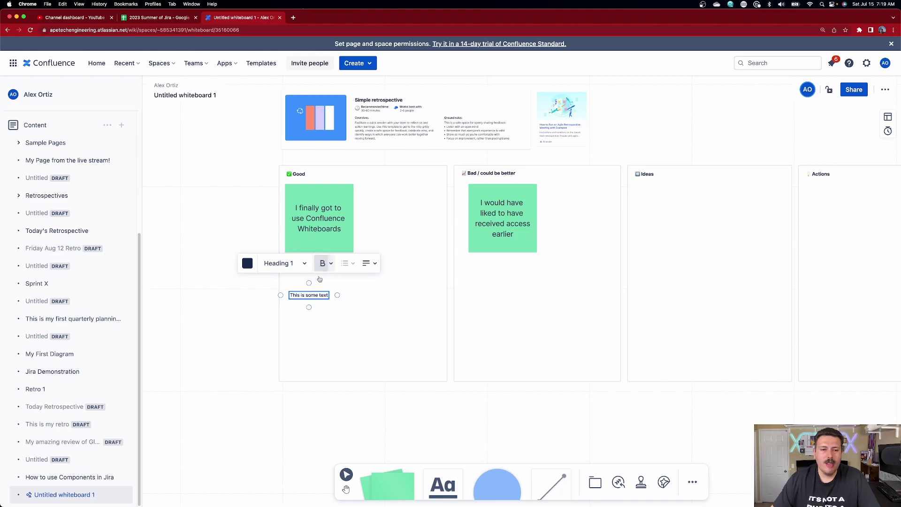
triple_click(319, 296)
left_click(323, 263)
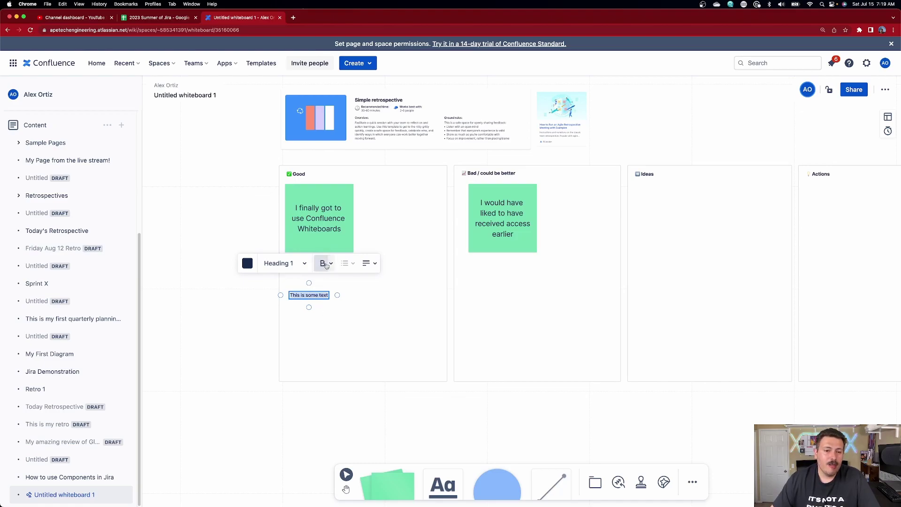
left_click(385, 324)
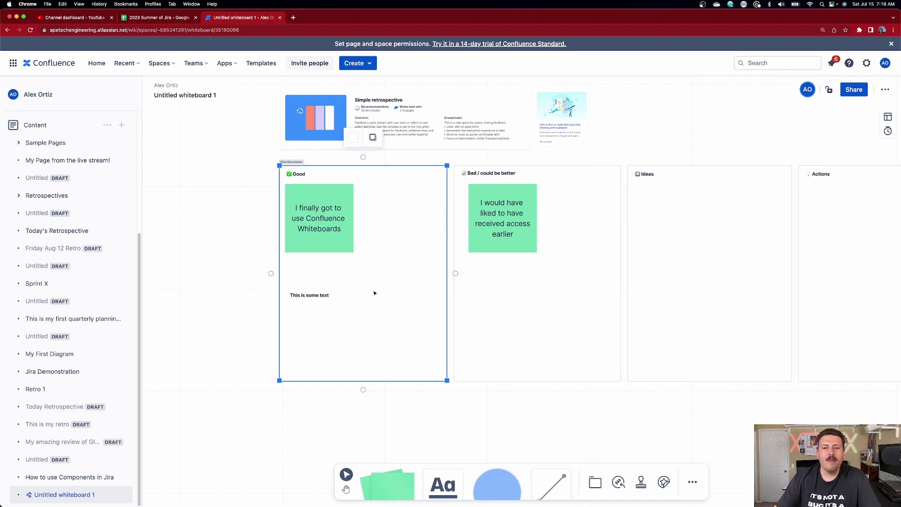
left_click(497, 486)
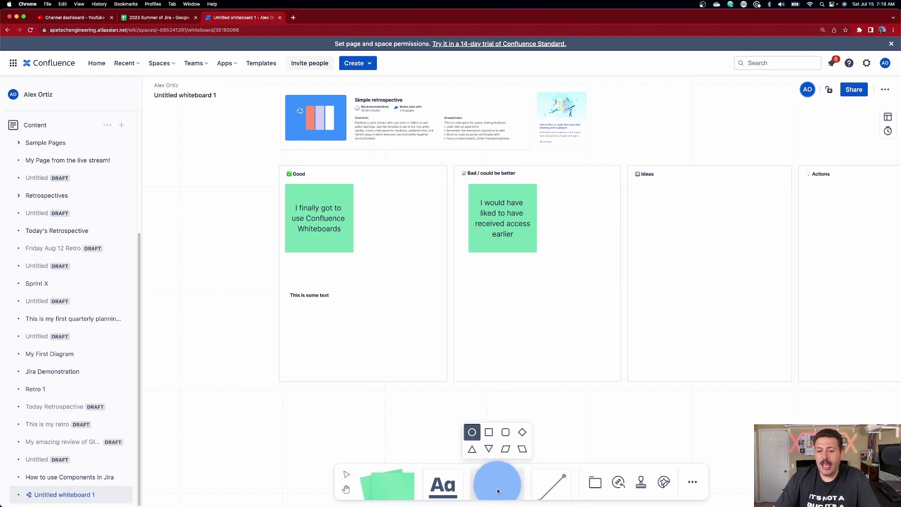
- Place a square, a rounded square and a diamond in the Bad / could be better column
left_click(489, 433)
left_click(491, 297)
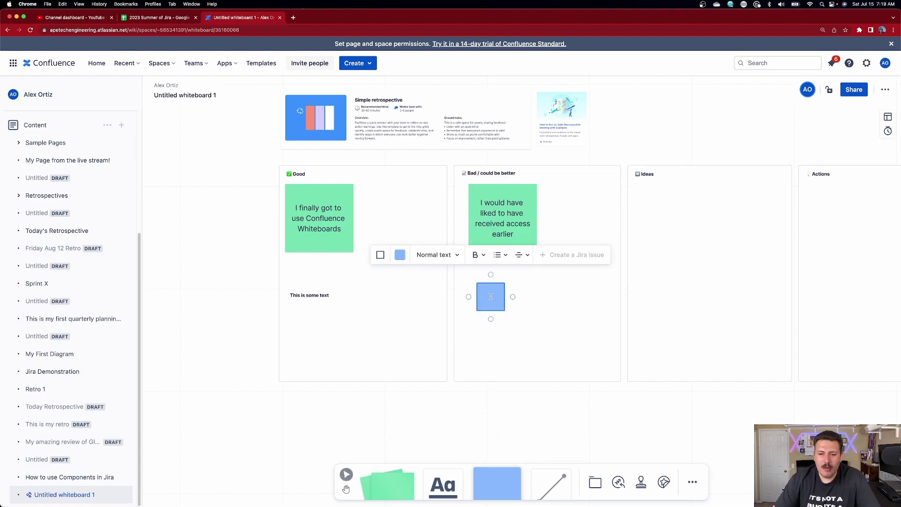
left_click(497, 480)
left_click(506, 432)
left_click(547, 296)
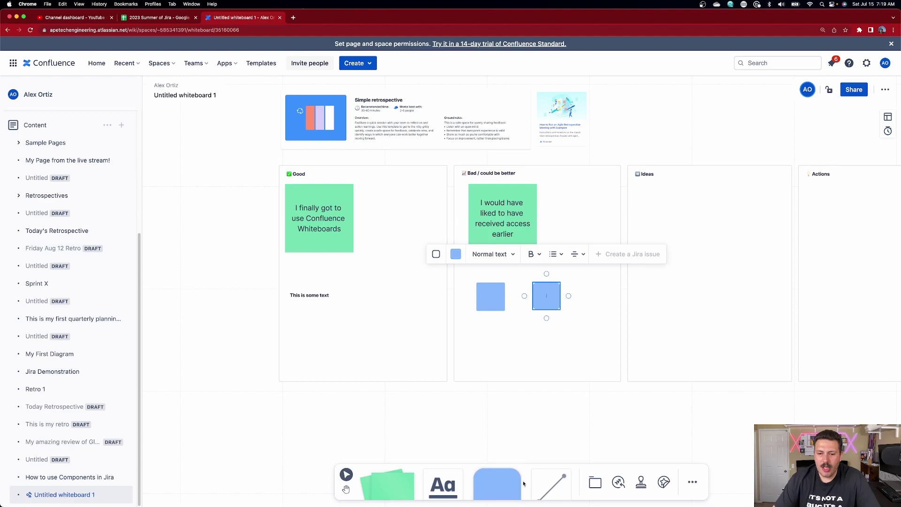
left_click(497, 480)
left_click(520, 435)
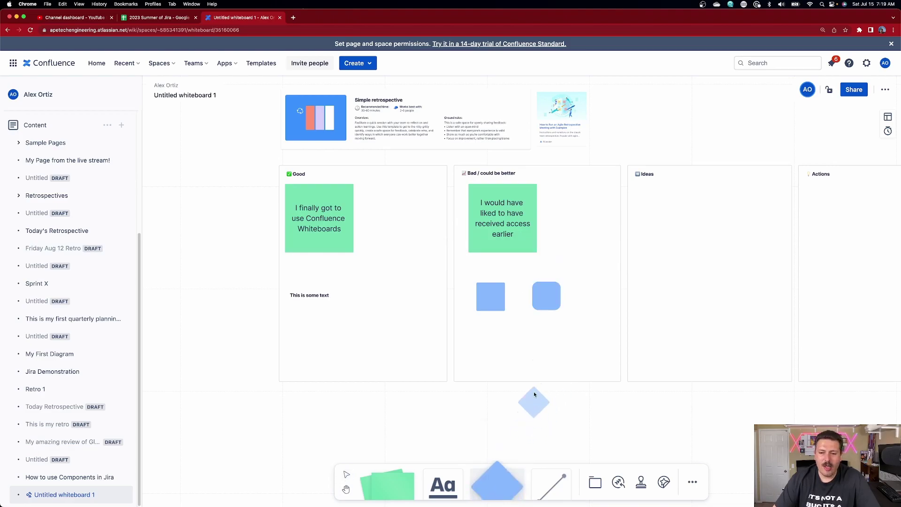
left_click(525, 338)
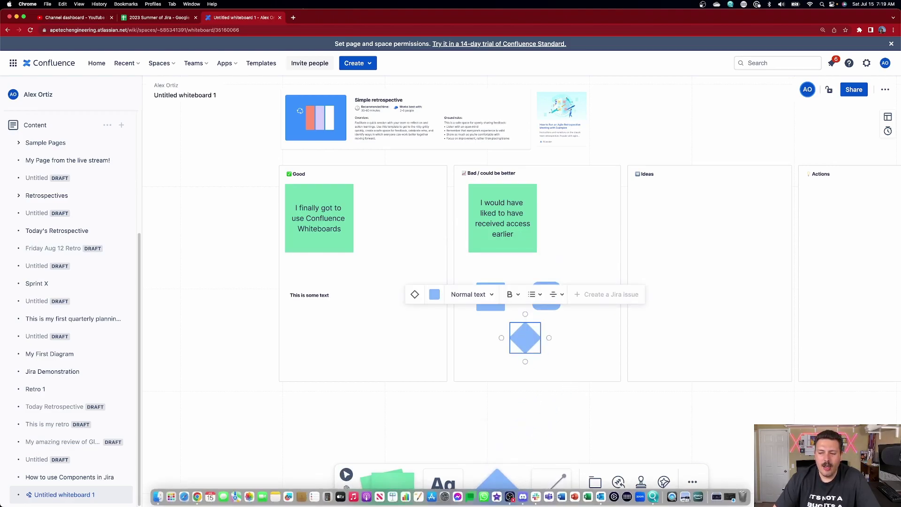
left_click(552, 482)
left_click(543, 450)
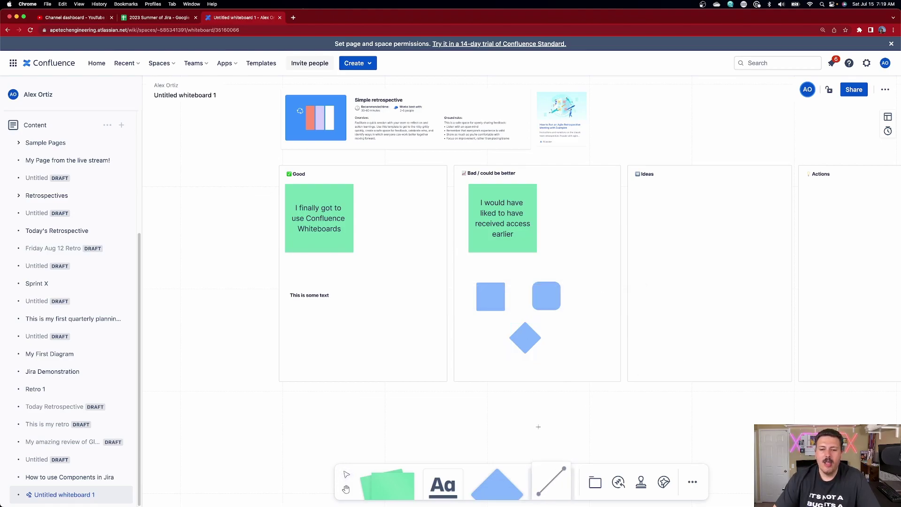
- Connect the square to the diamond with a thicker red elbow connector, arrowheads at both ends
left_click_drag(506, 296, 525, 334)
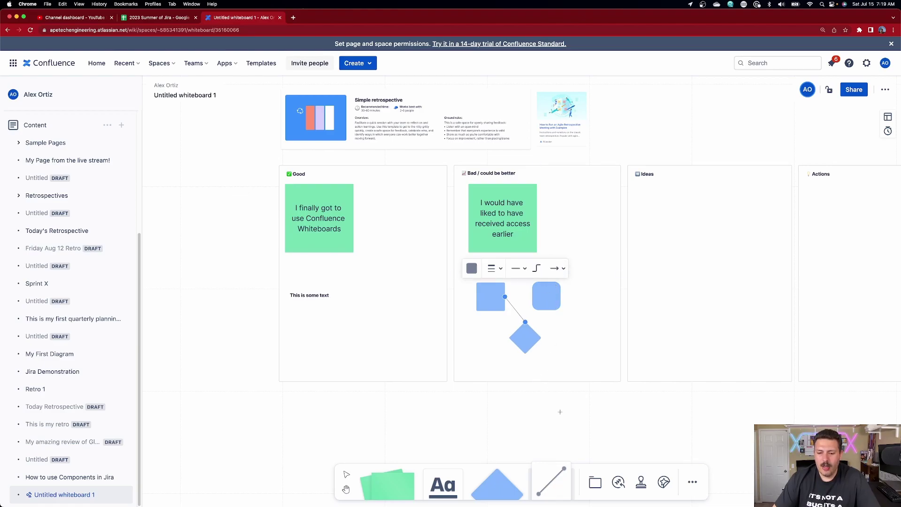
left_click(544, 270)
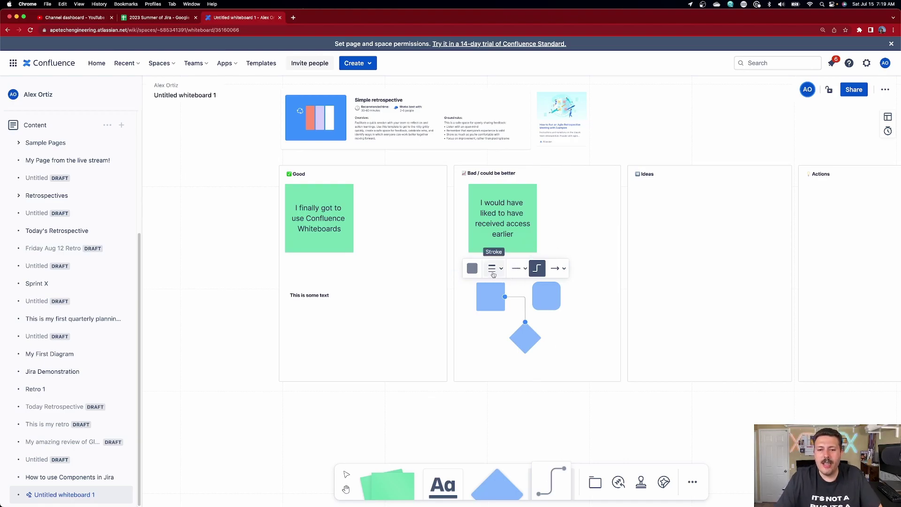
left_click(472, 268)
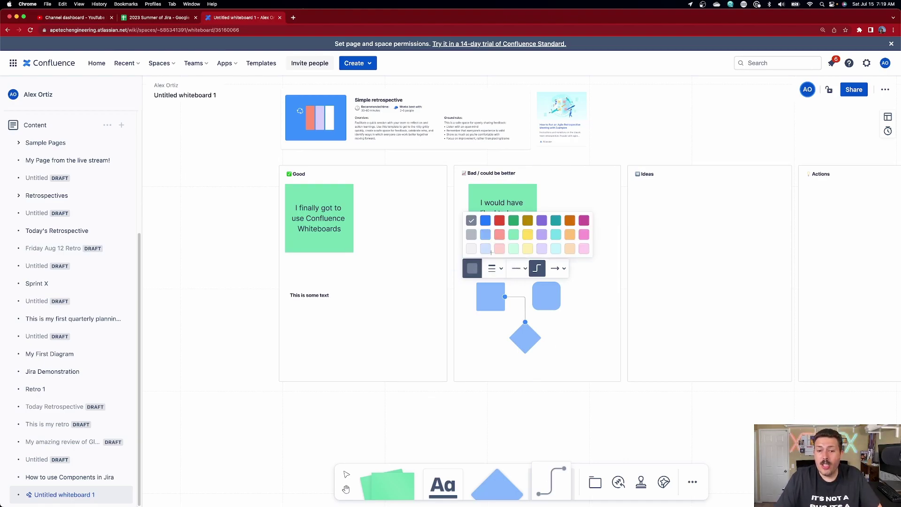
left_click(500, 221)
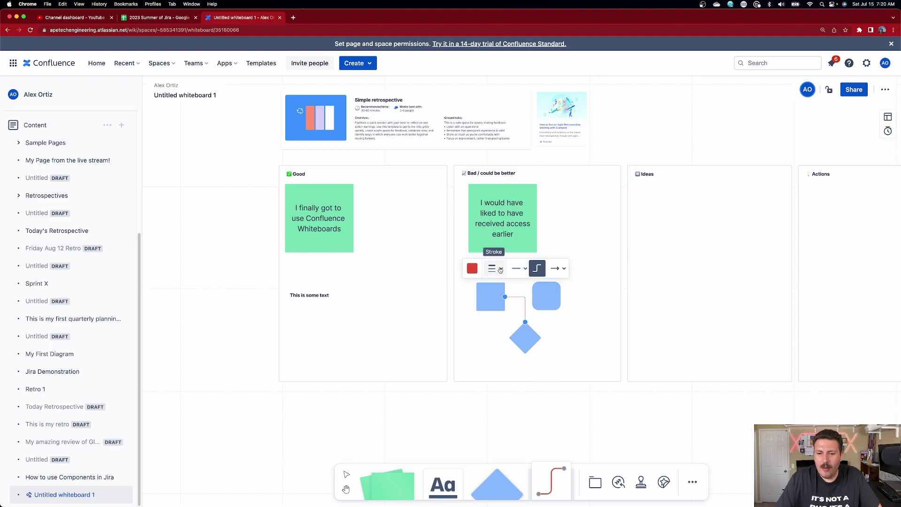
left_click(518, 273)
left_click(531, 247)
left_click(520, 267)
left_click(536, 246)
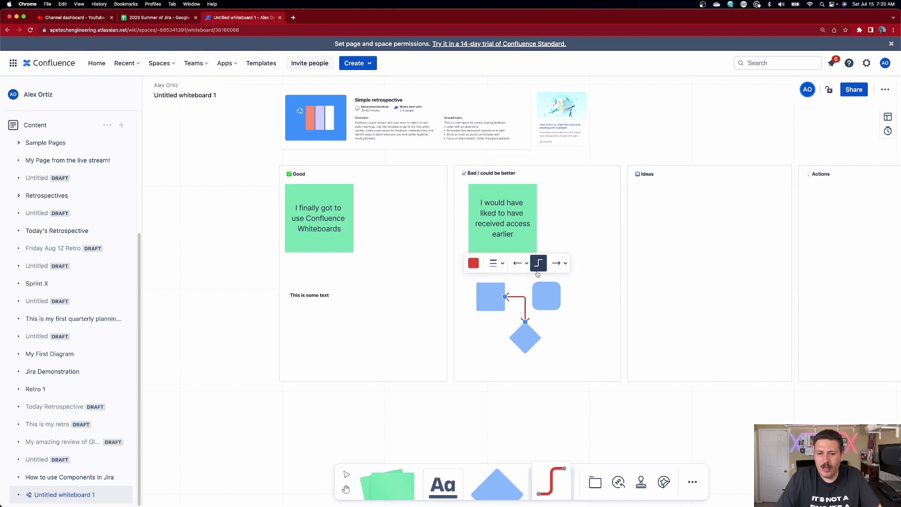
- Undo an extra connector to the rounded square and pan to recentre the columns
left_click_drag(573, 400, 539, 294)
key("ctrl+z")
mouse_move(585, 347)
left_mouse_down()
mouse_move(588, 310)
mouse_move(568, 303)
mouse_move(575, 342)
left_mouse_up()
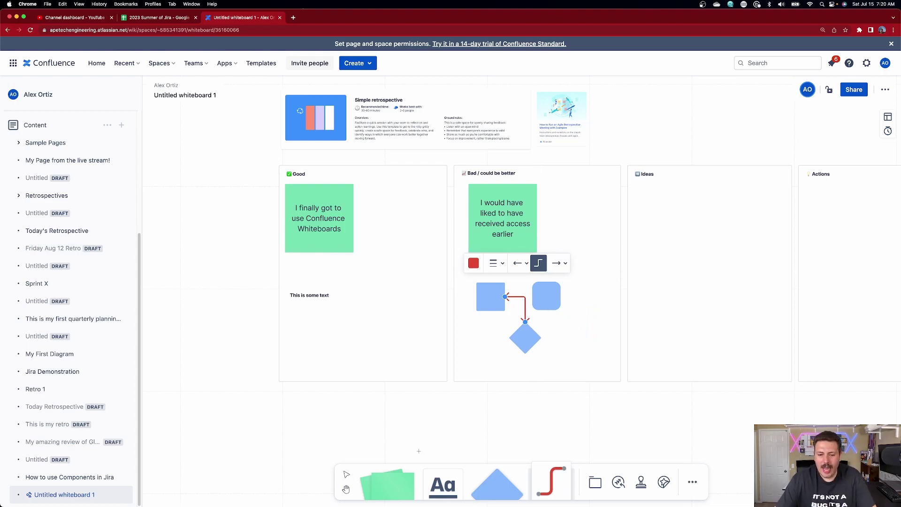
left_click(346, 490)
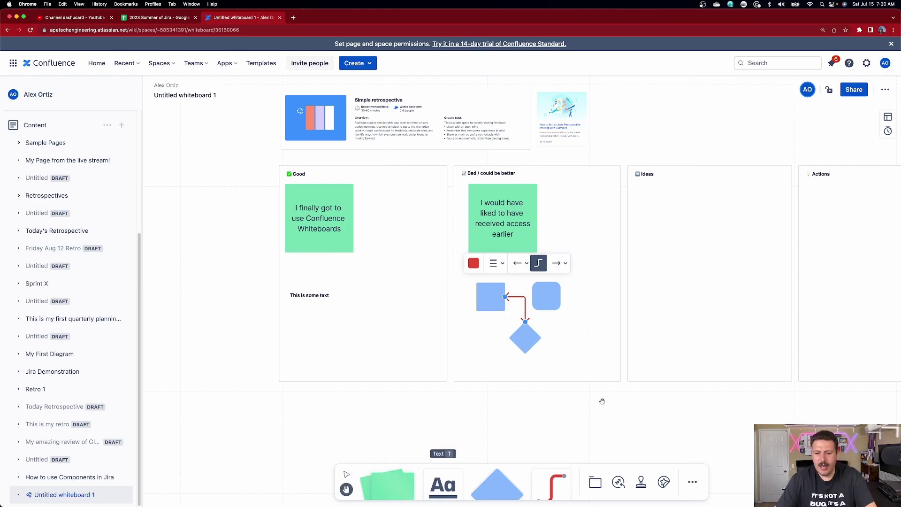
left_click_drag(632, 345, 552, 333)
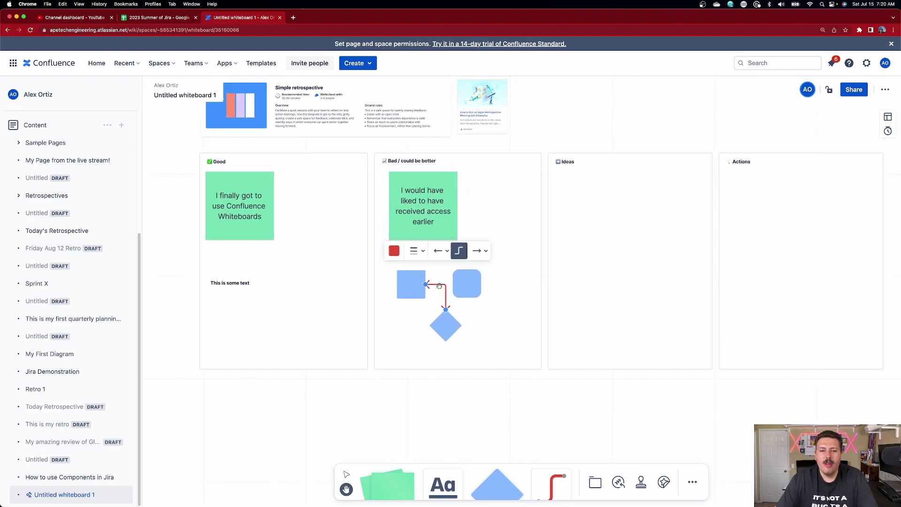
- Open the Import from Jira dialog from the whiteboard's bottom toolbar
scroll(487, 338, "up", 1)
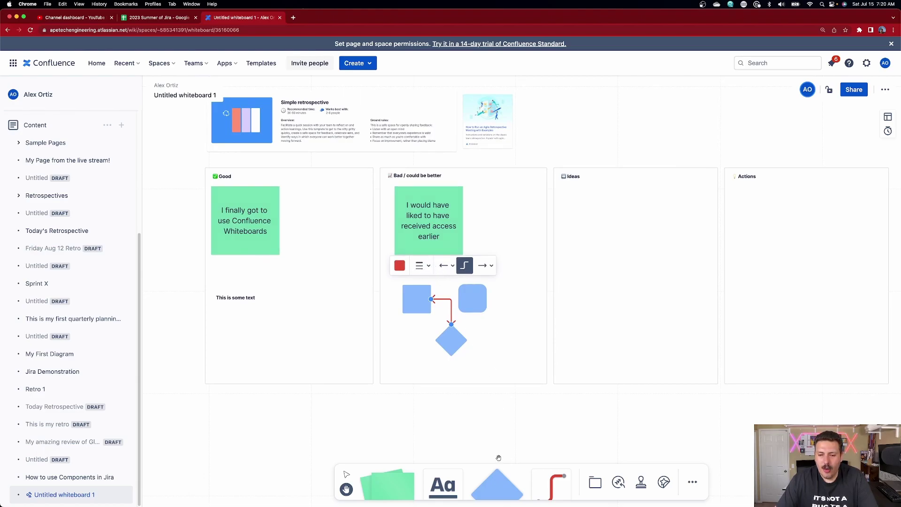
left_click(497, 483)
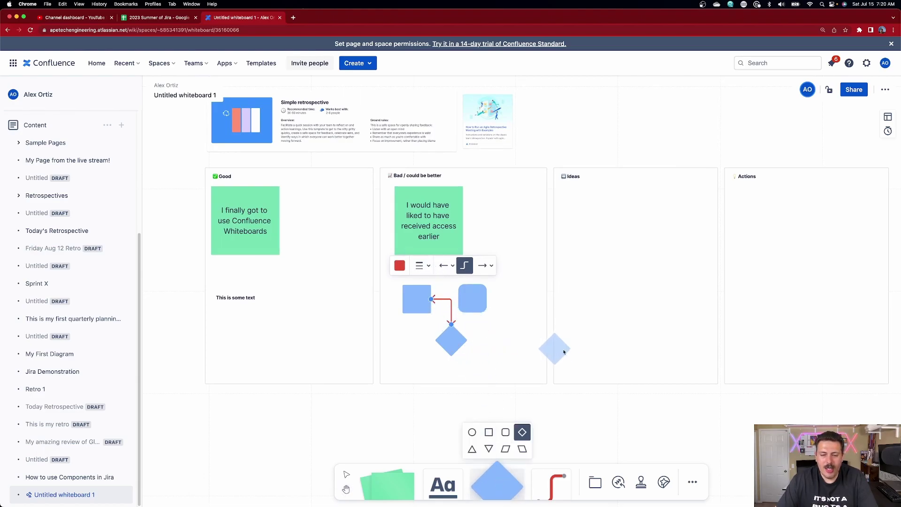
left_click(346, 475)
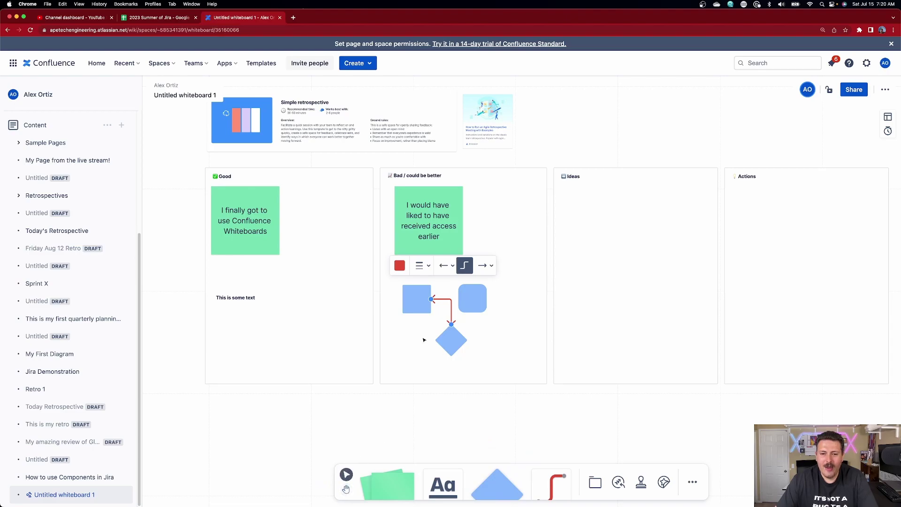
left_click(418, 302)
left_click(513, 359)
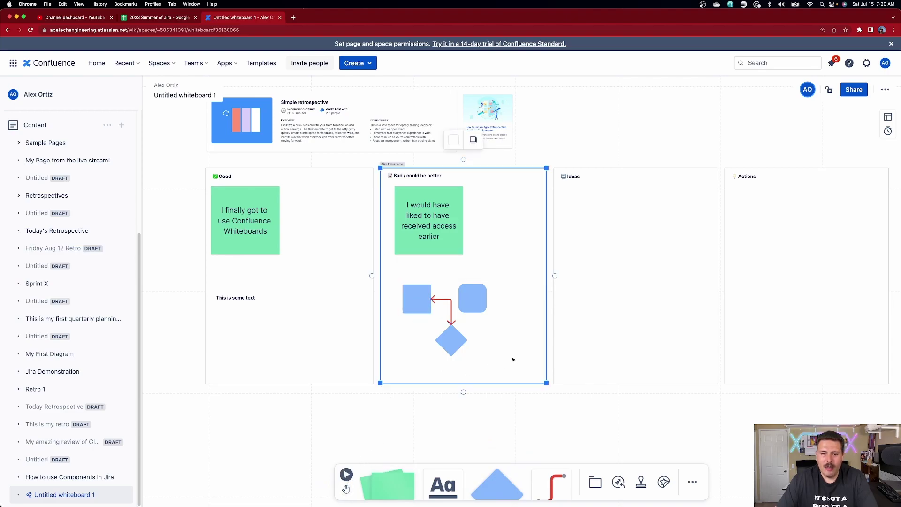
left_click(346, 489)
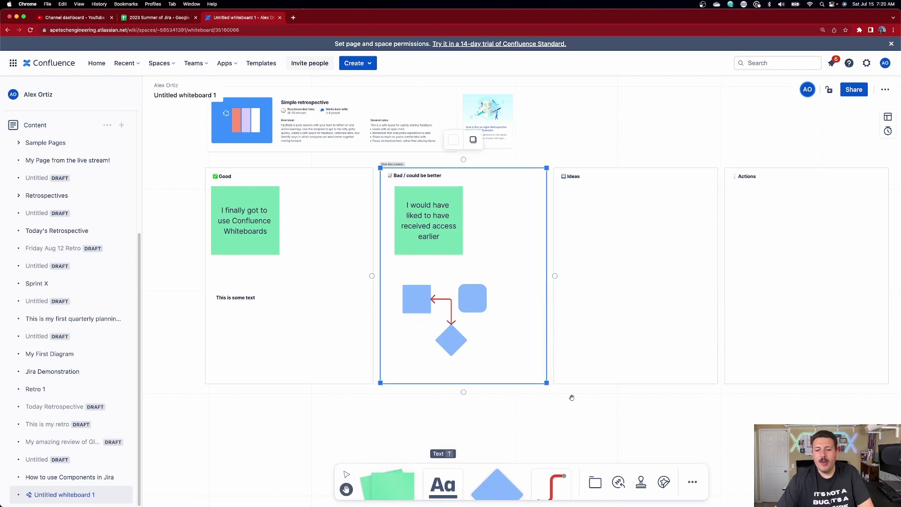
left_click(618, 486)
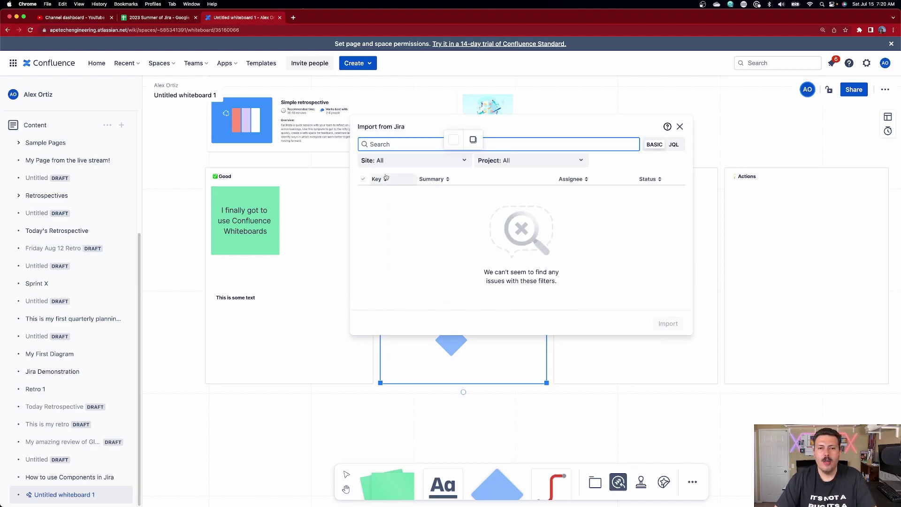
- Set the Jira site to apetechengineering and the project to Jan 2023
left_click(429, 161)
left_click(417, 184)
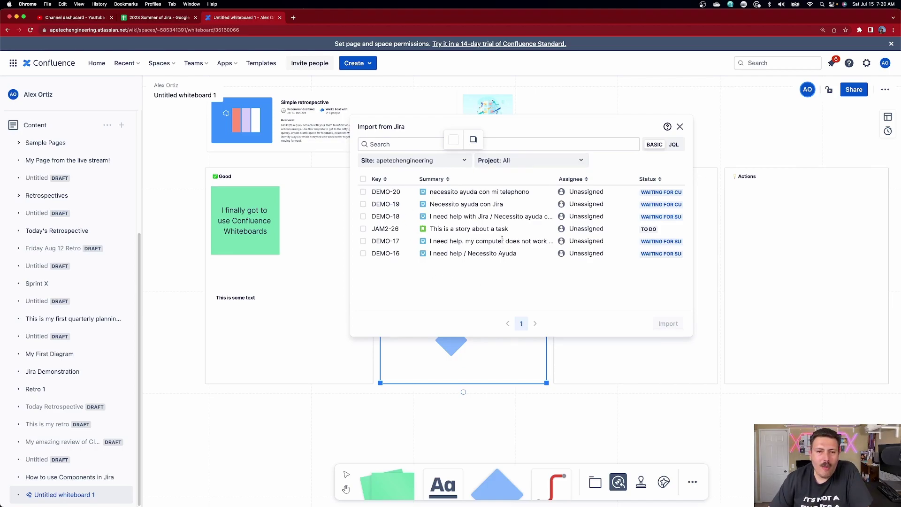
left_click(524, 166)
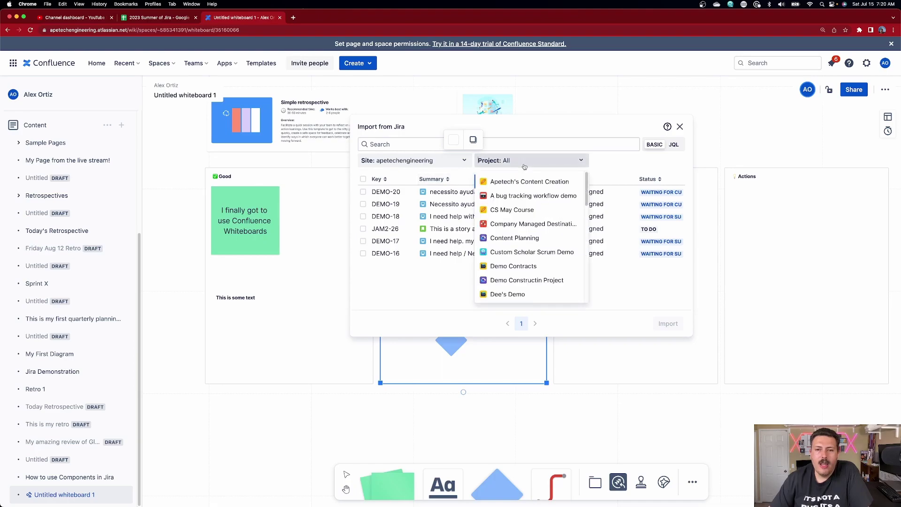
scroll(505, 259, "down", 10)
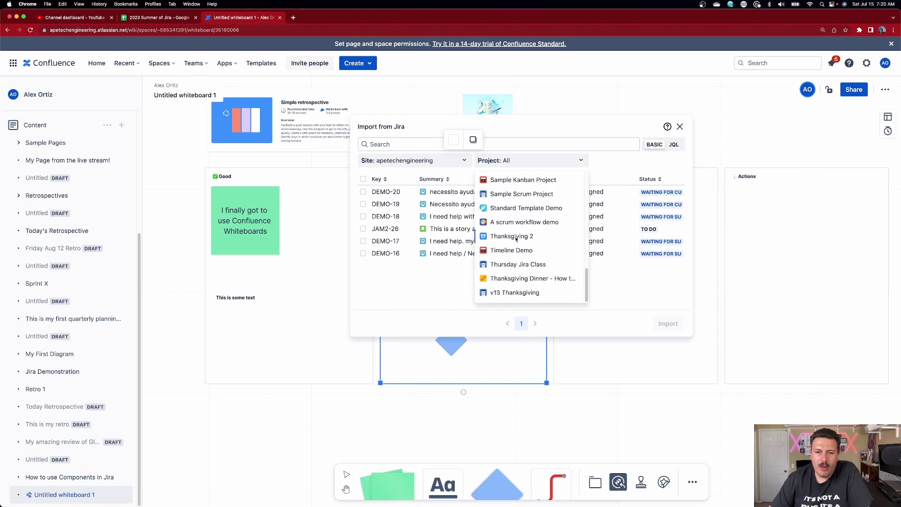
scroll(517, 235, "up", 2)
scroll(519, 204, "up", 2)
left_click(517, 181)
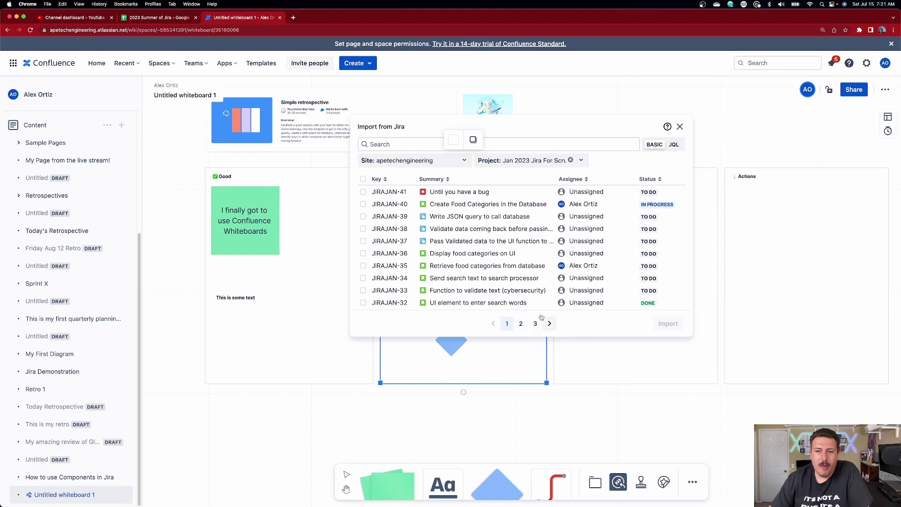
- Import only issue JIRAJAN-41, 'Until you have a bug', as a card
left_click(364, 179)
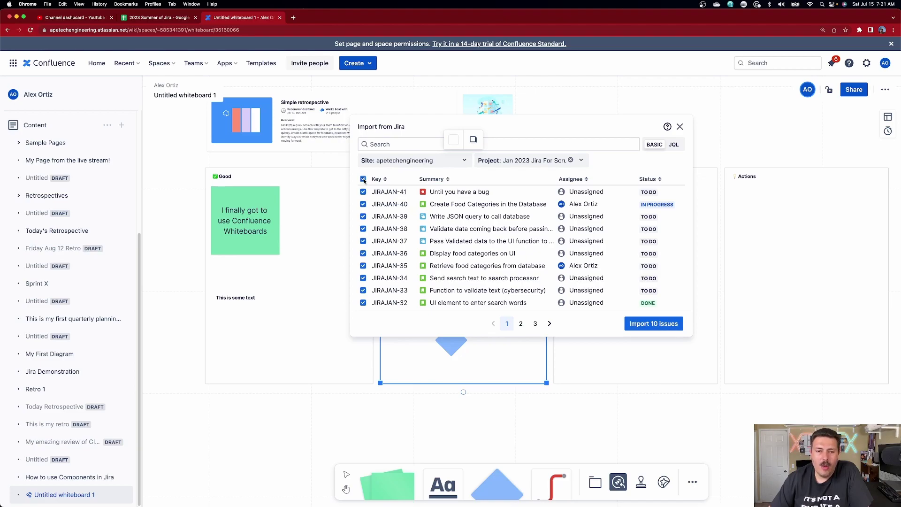
left_click(363, 179)
left_click(363, 192)
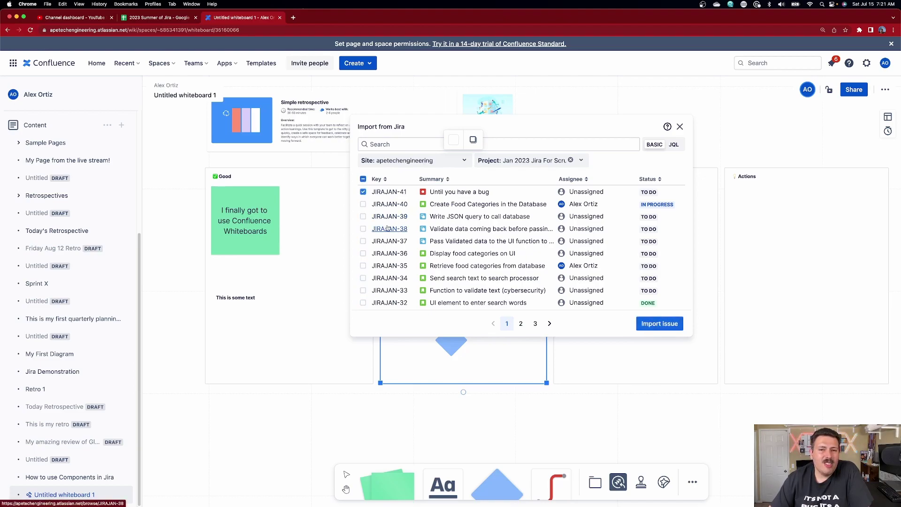
left_click(659, 324)
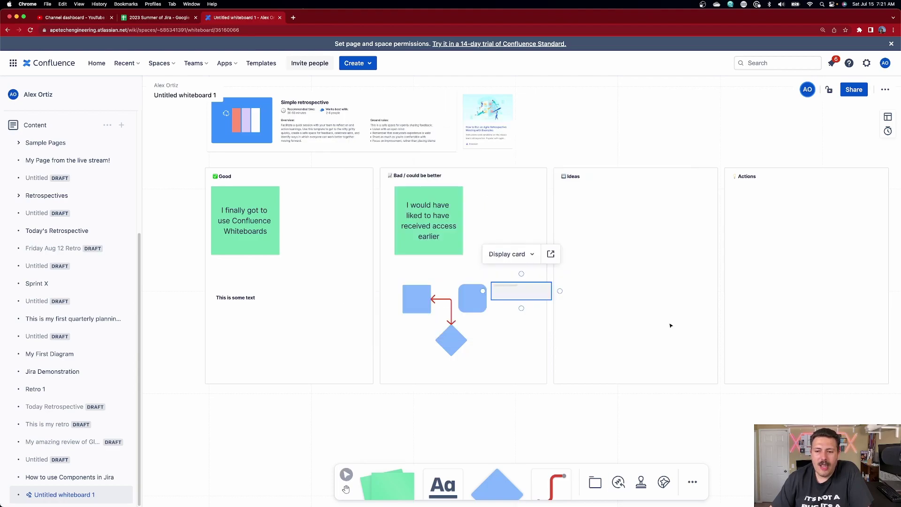
- Move the JIRAJAN-41 card to Ideas and connect it to the rounded square with a red arrow
left_click_drag(528, 293, 607, 212)
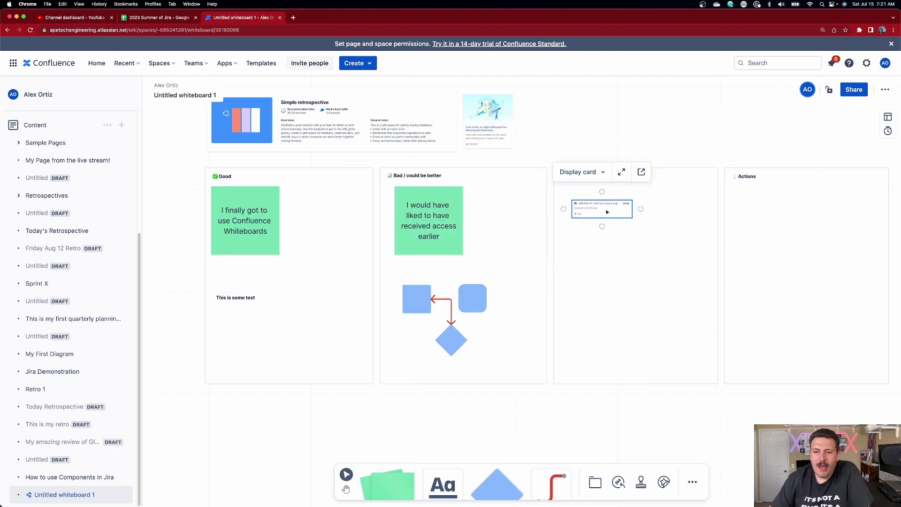
left_click(641, 277)
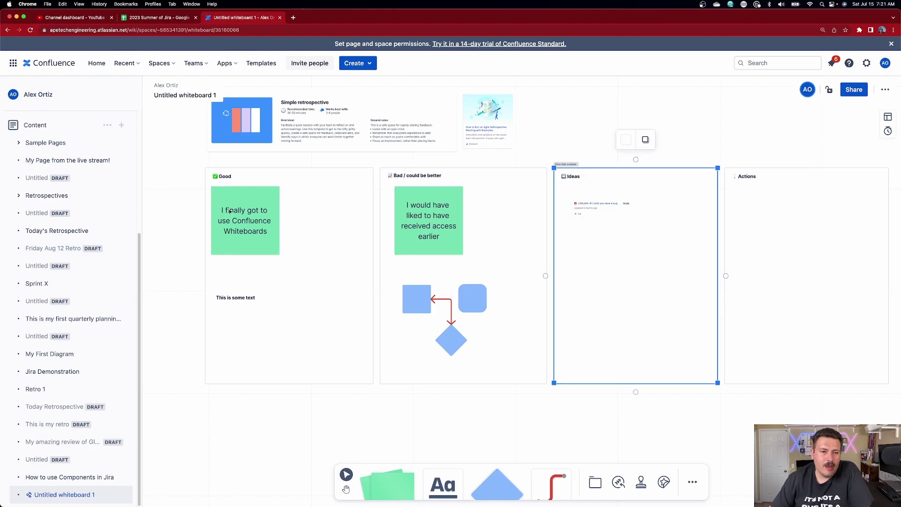
left_click(626, 201)
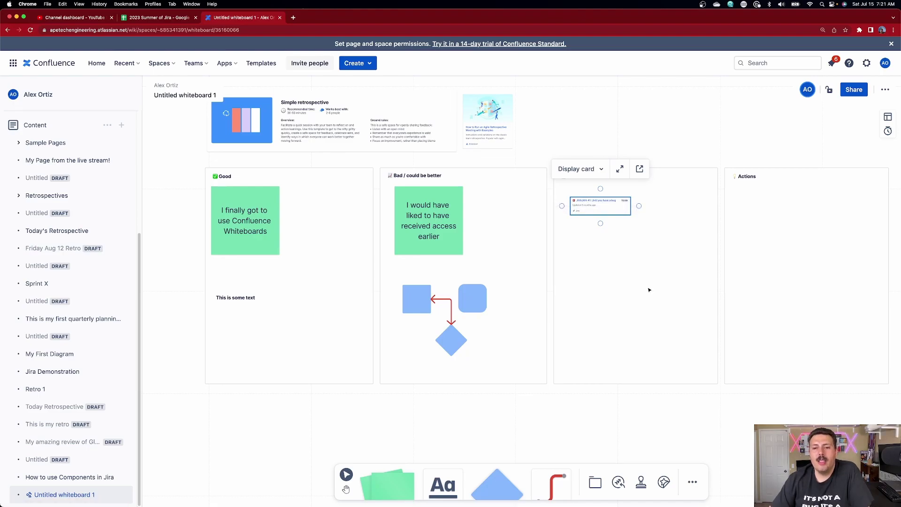
left_click_drag(601, 224, 492, 299)
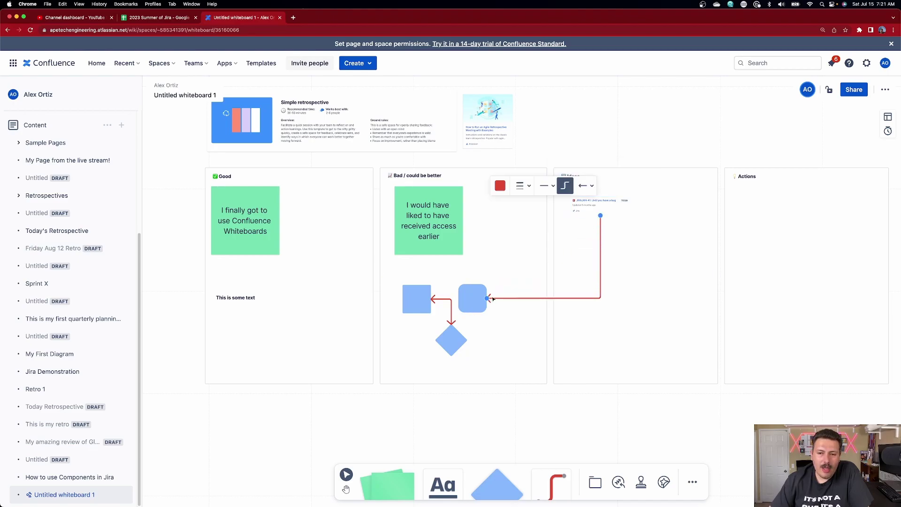
- Place the JIRAJAN-41 card in the Bad / could be better column over the rounded square
left_click(723, 267)
left_click_drag(604, 202, 476, 290)
left_click(481, 310)
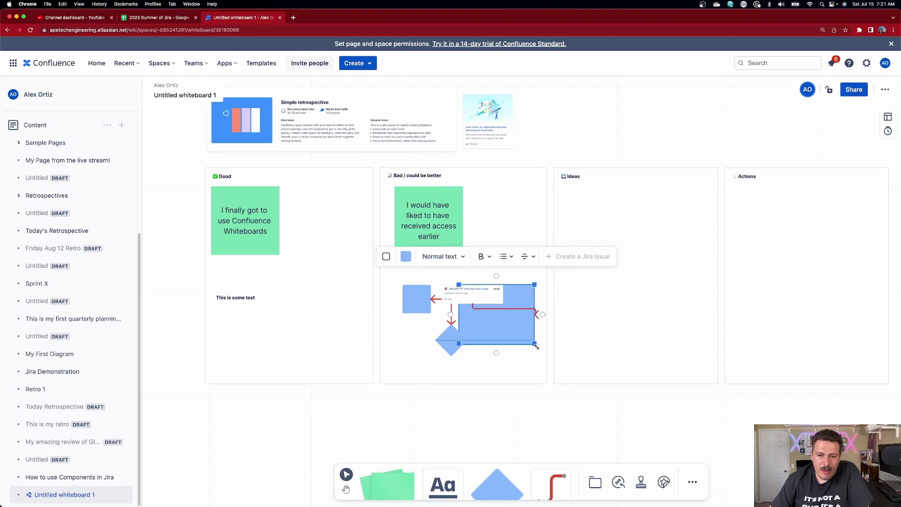